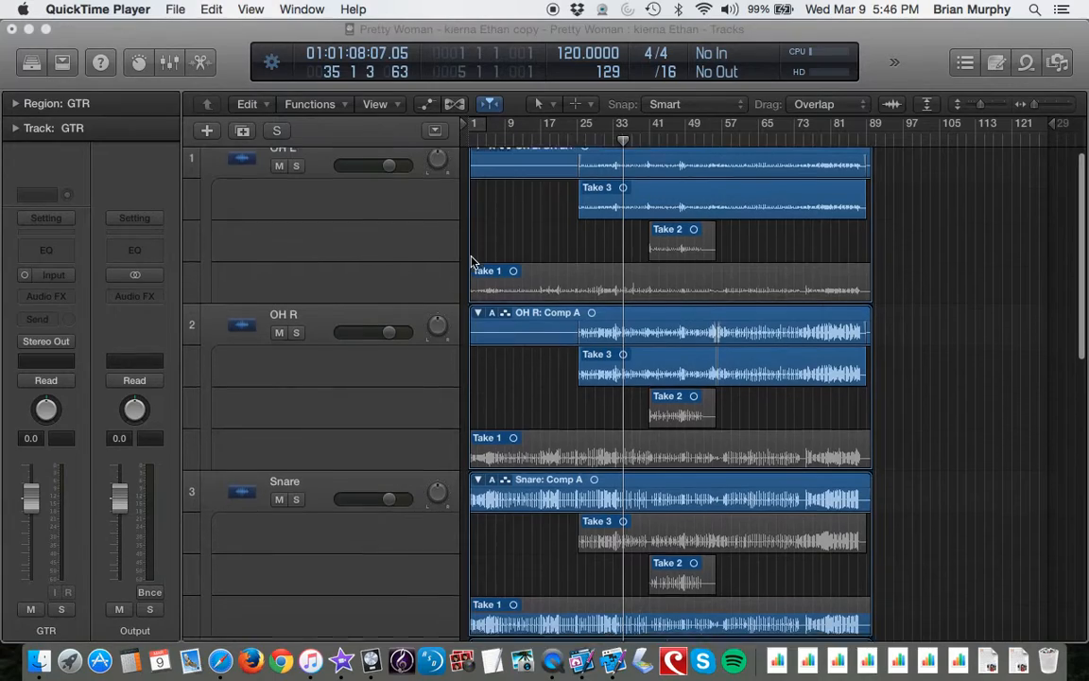
# - Comp the GTR track entirely from Take 1 over its full length
pyautogui.scroll(-8, 472, 262)
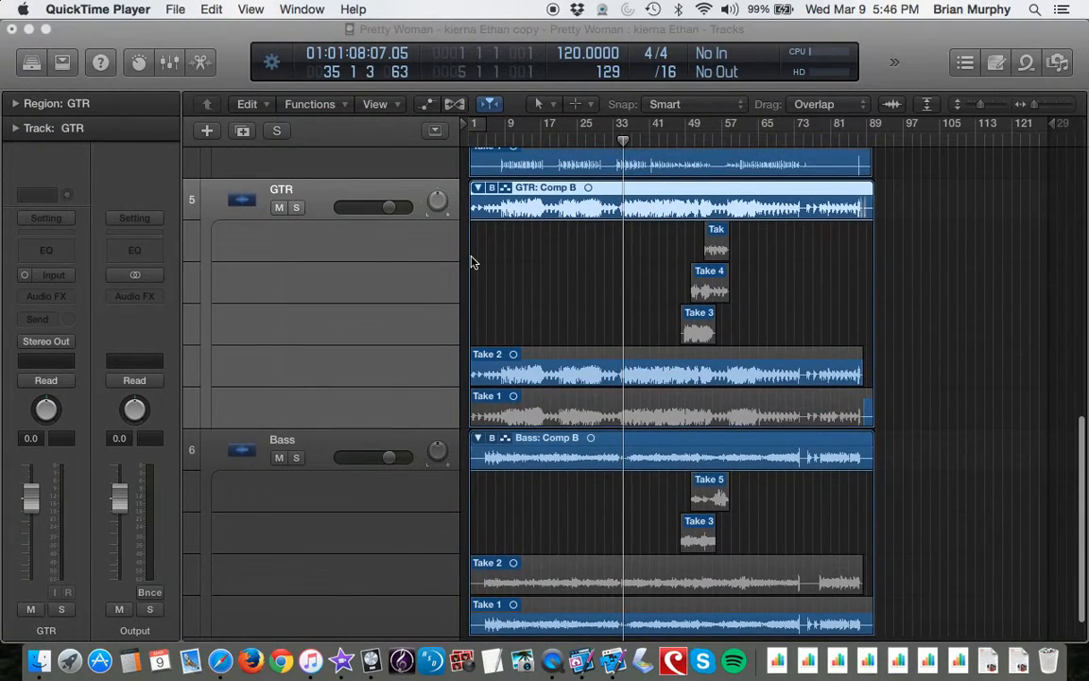
pyautogui.scroll(15, 473, 262)
pyautogui.scroll(-10, 473, 262)
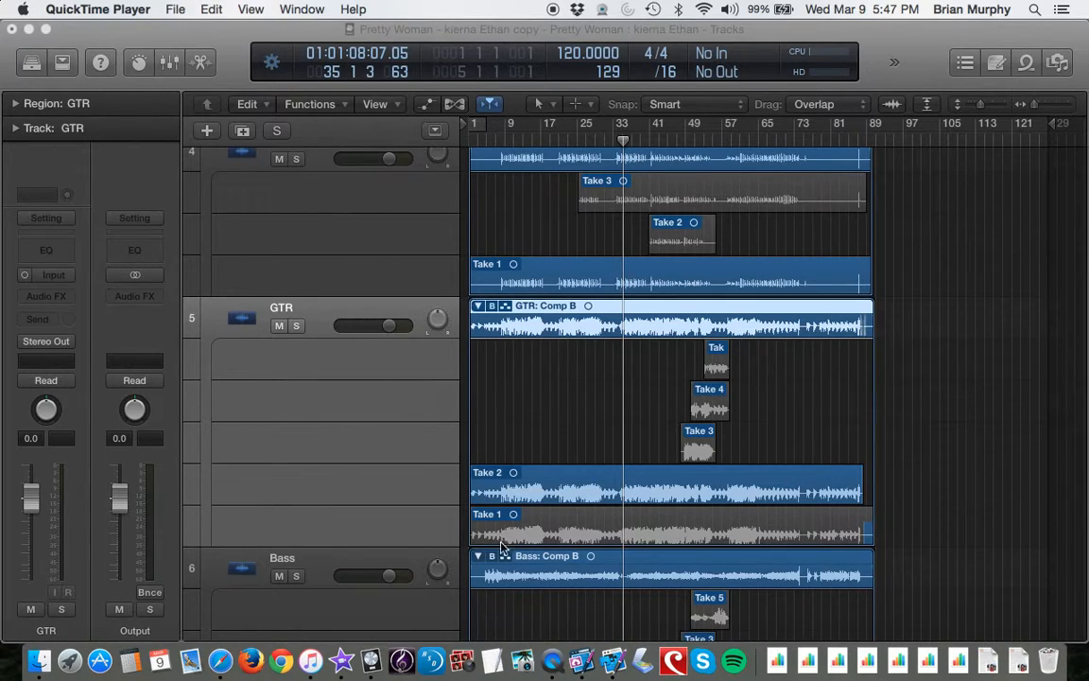
pyautogui.moveTo(470, 529); pyautogui.dragTo(869, 513)
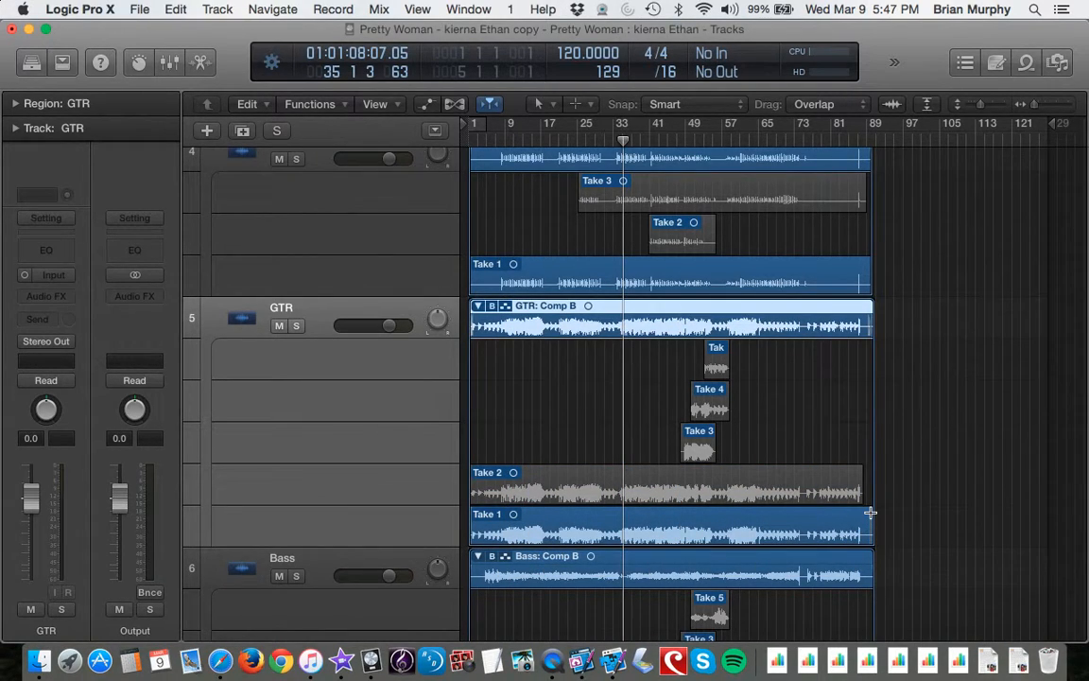
# - Set up a project bounce with PCM as the only destination and AIFF as the file format, and cancel it before saving
pyautogui.press('super+b')
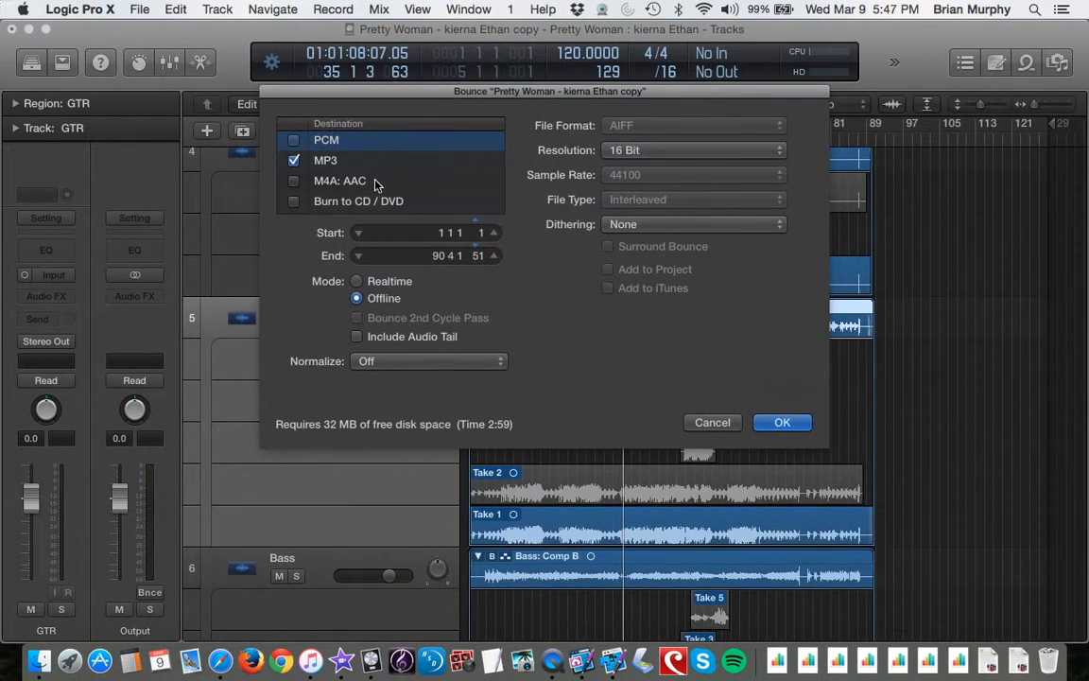
pyautogui.click(294, 160)
pyautogui.click(294, 140)
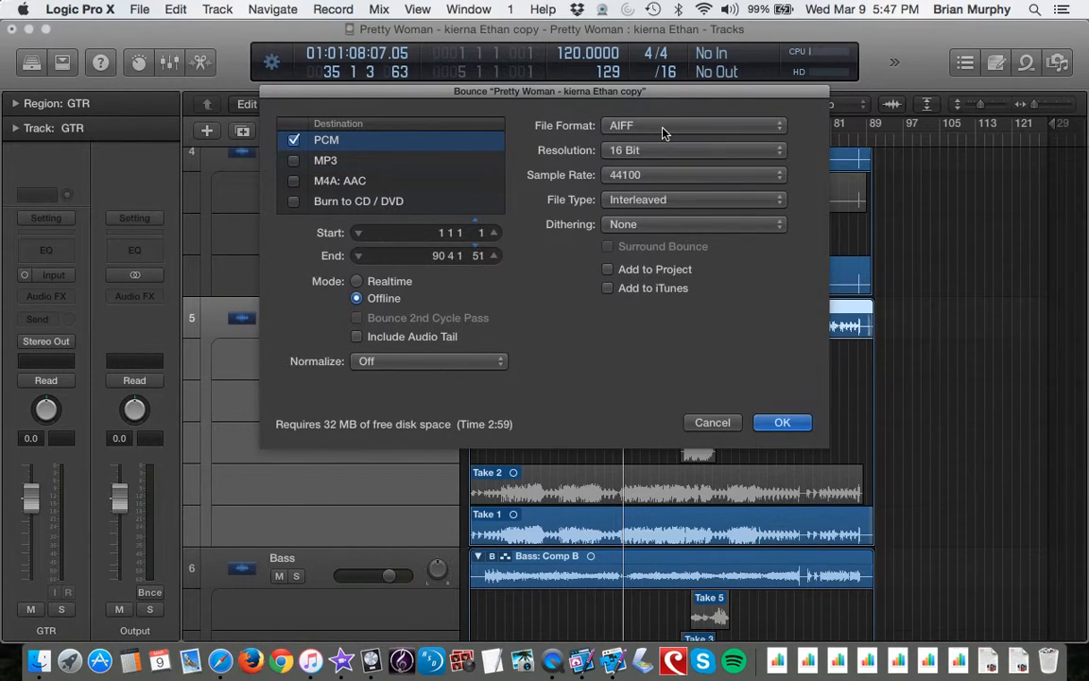
pyautogui.click(664, 134)
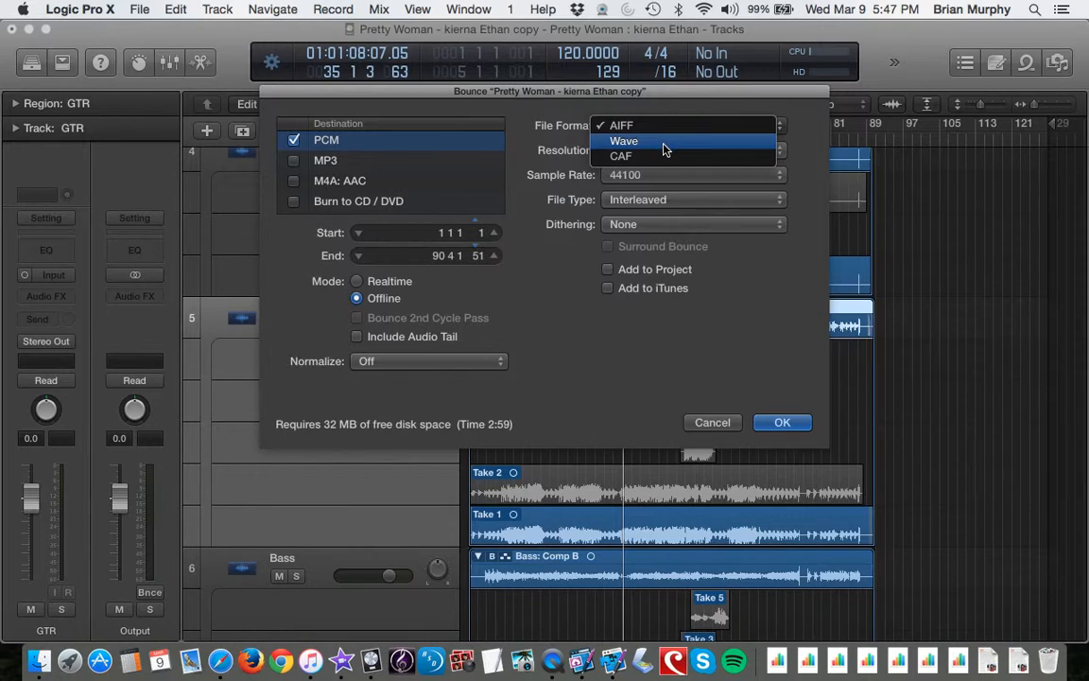
pyautogui.click(664, 142)
pyautogui.click(676, 125)
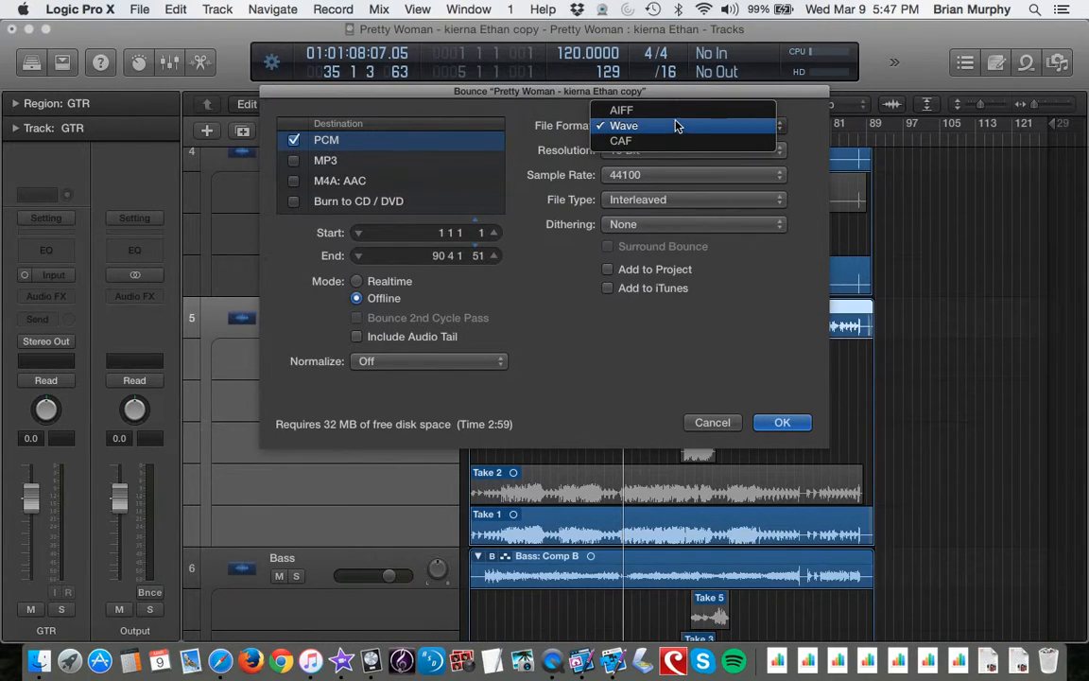
pyautogui.click(675, 112)
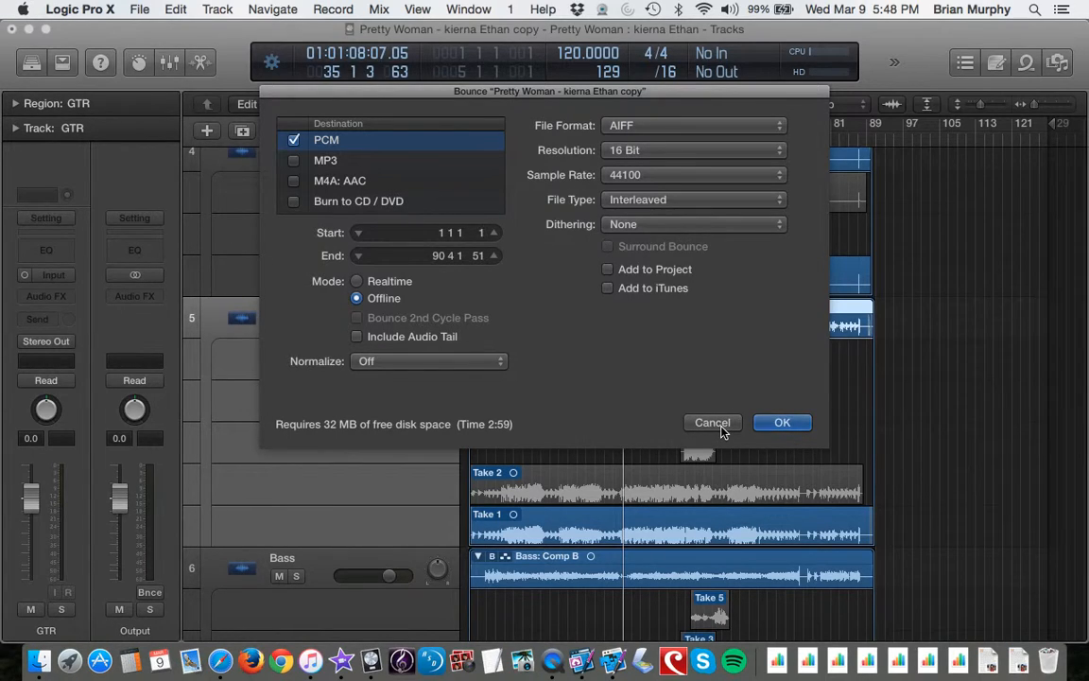
pyautogui.click(802, 432)
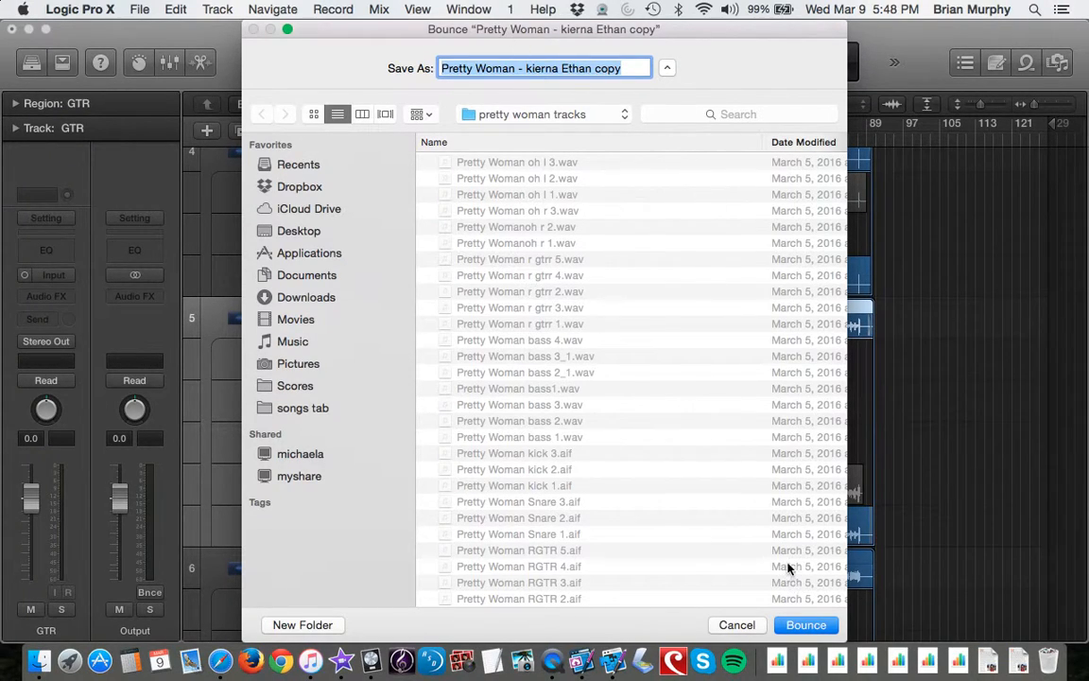
pyautogui.click(737, 625)
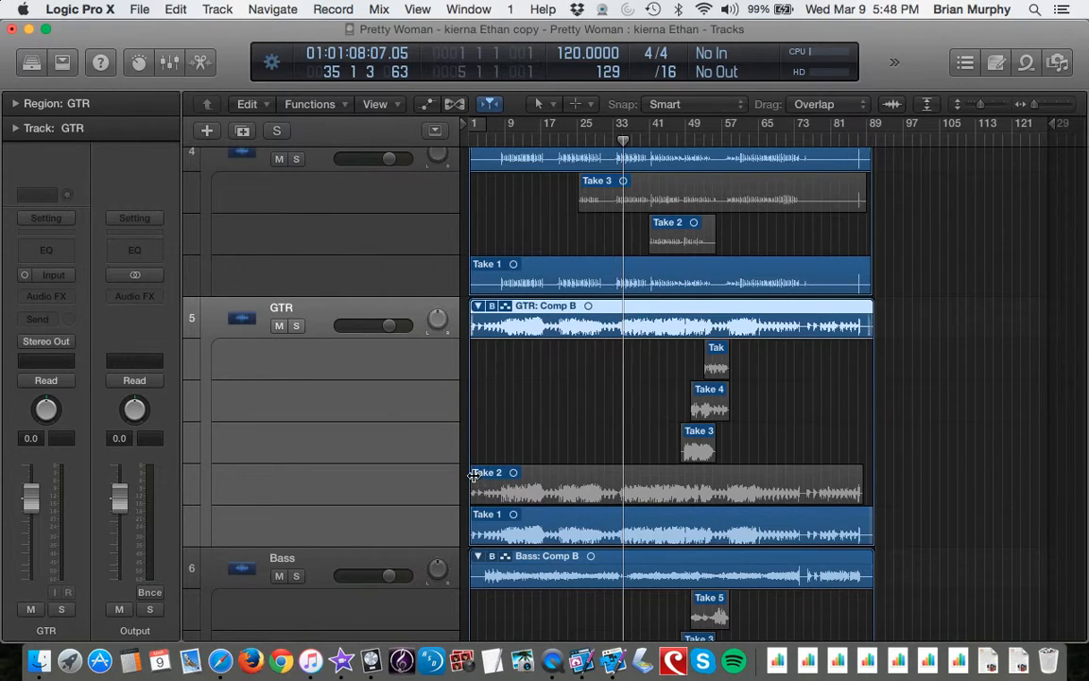
# - Comp the GTR track from Take 2, replacing the passage around bars 47 to 57 with sections of the three short takes
pyautogui.moveTo(472, 475); pyautogui.dragTo(868, 491)
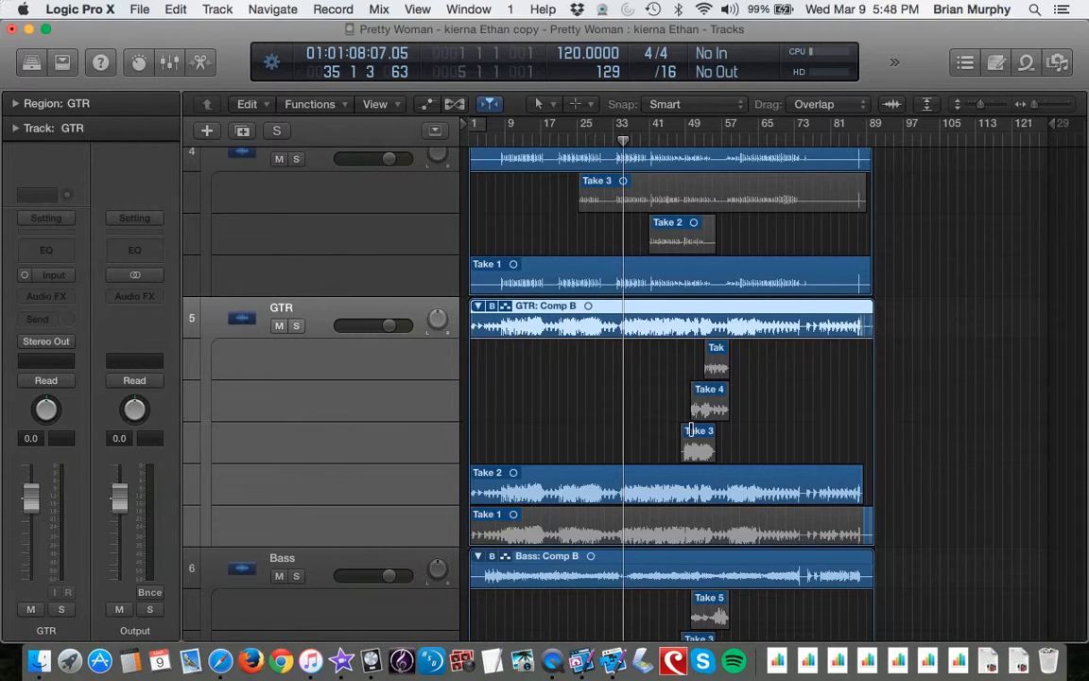
pyautogui.moveTo(681, 433); pyautogui.dragTo(715, 439)
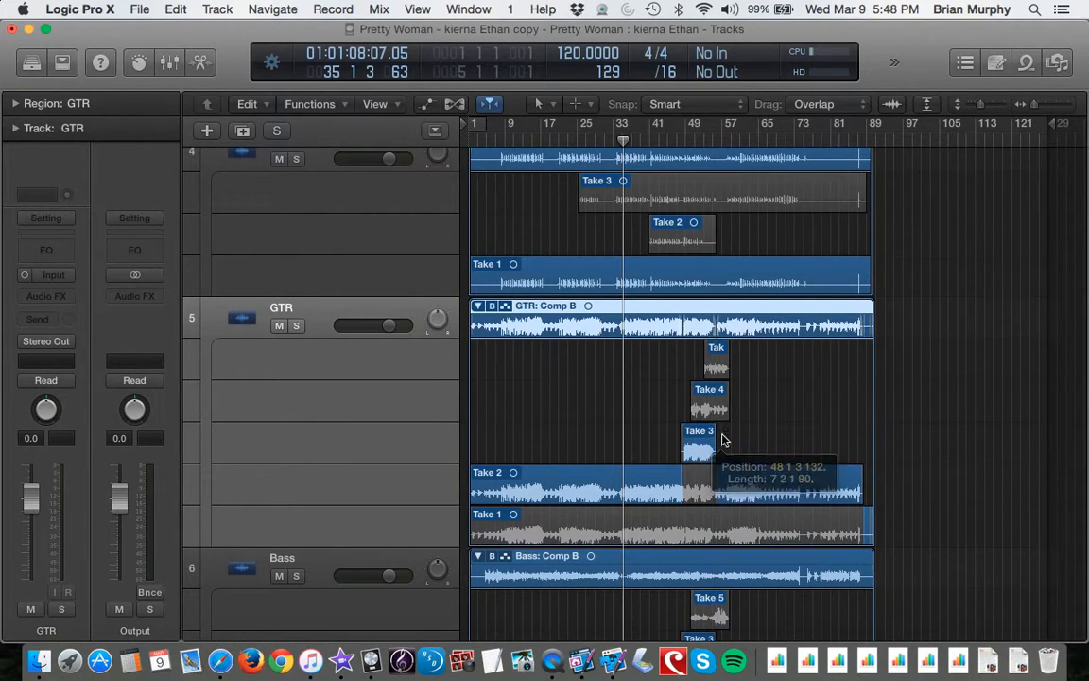
pyautogui.moveTo(695, 389); pyautogui.dragTo(753, 393)
pyautogui.moveTo(708, 348); pyautogui.dragTo(728, 356)
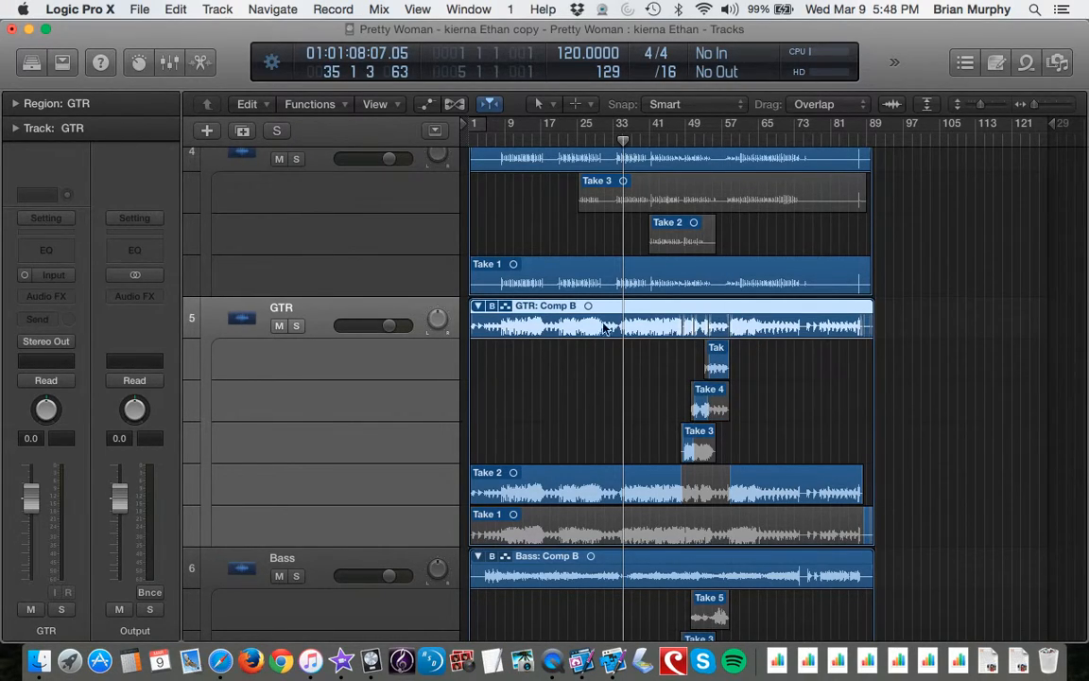
# - Play the song from bar 47 with the system volume raised, and solo the GTR track to hear its comped passage
pyautogui.click(660, 139)
pyautogui.press('.')
pyautogui.press('.')
pyautogui.press('.')
pyautogui.press('.')
pyautogui.press('space')
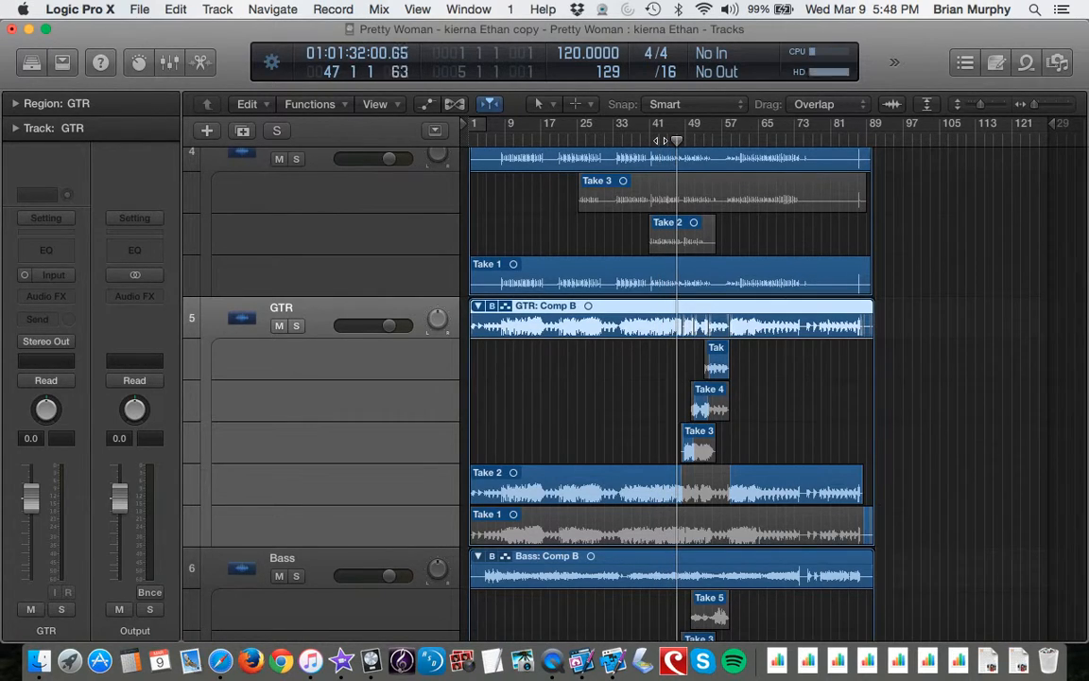
pyautogui.press('XF86AudioRaiseVolume')
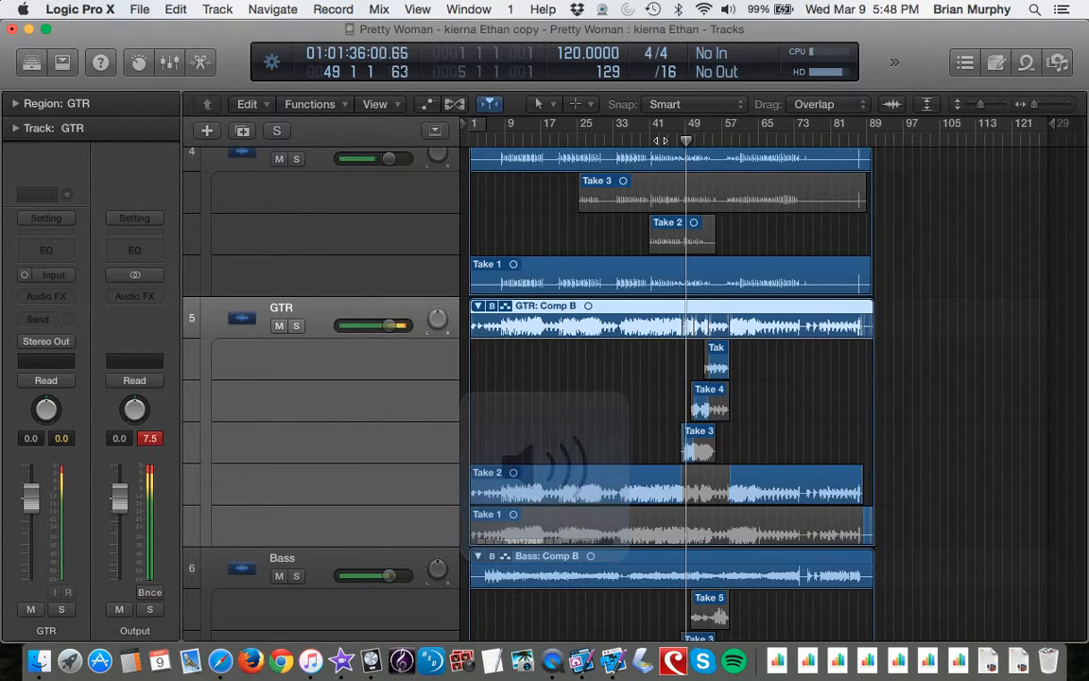
pyautogui.click(296, 326)
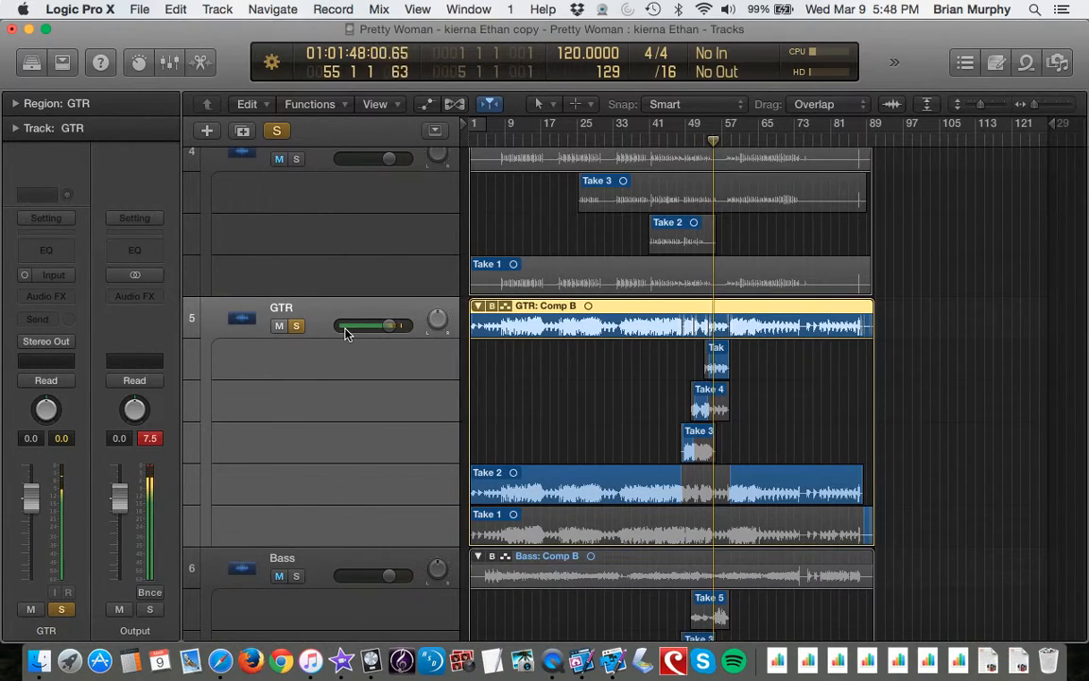
# - Remove the Take 3 and Take 4 sections from the GTR comp
pyautogui.click(696, 440)
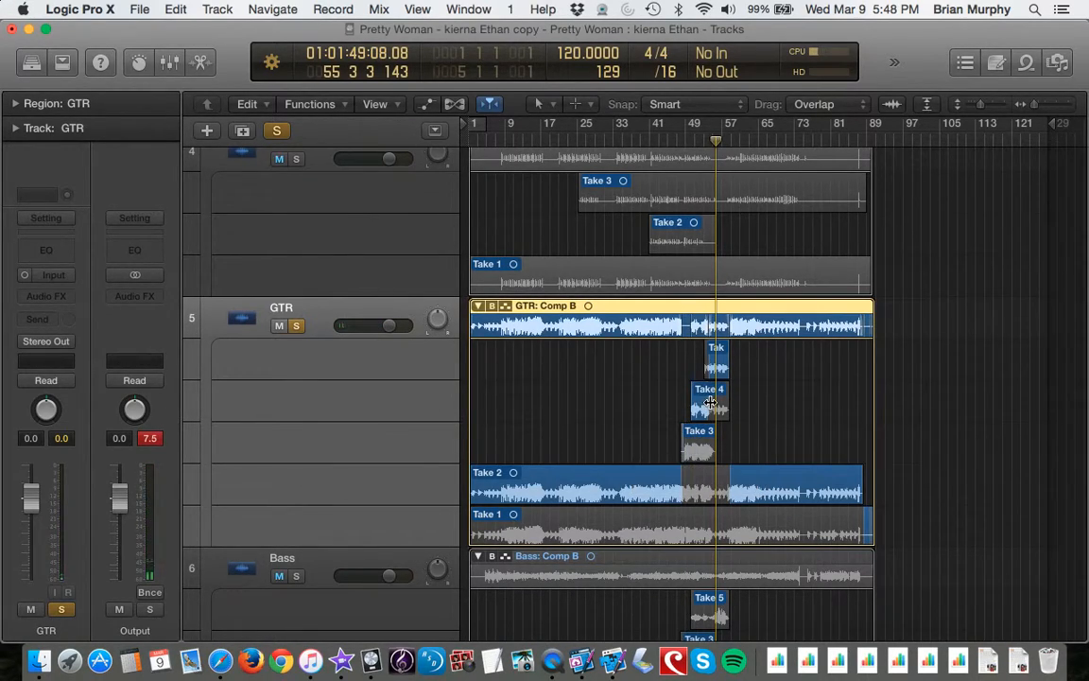
pyautogui.scroll(-5, 635, 421)
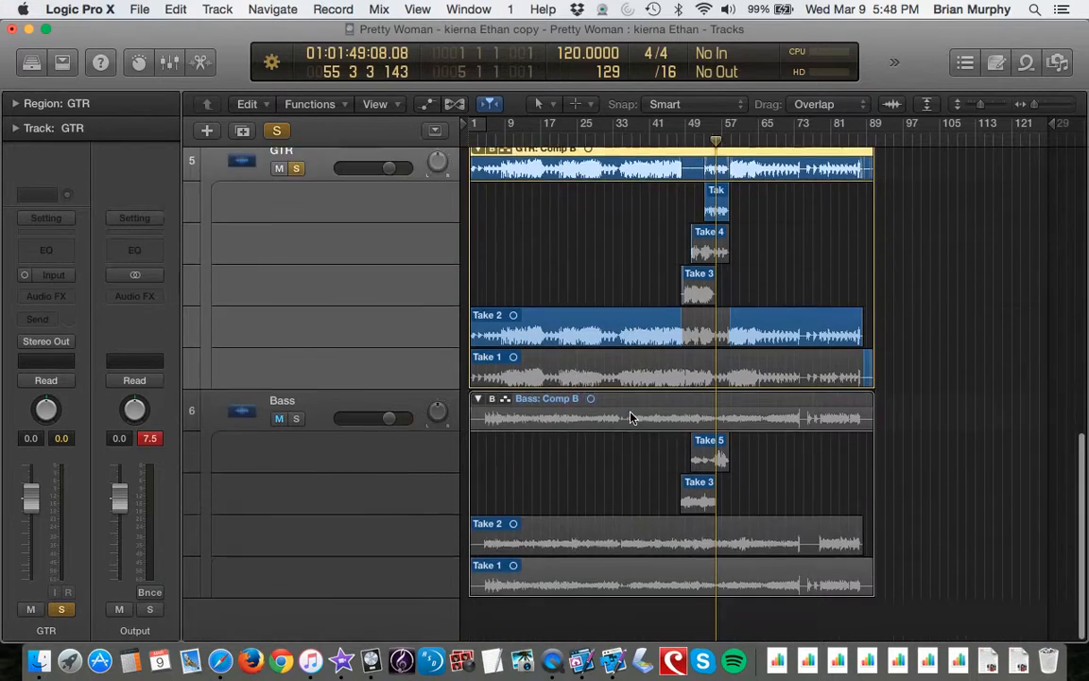
# - Comp the OH L track from Take 1 over its full length, and turn off solo on the GTR track
pyautogui.scroll(12, 631, 418)
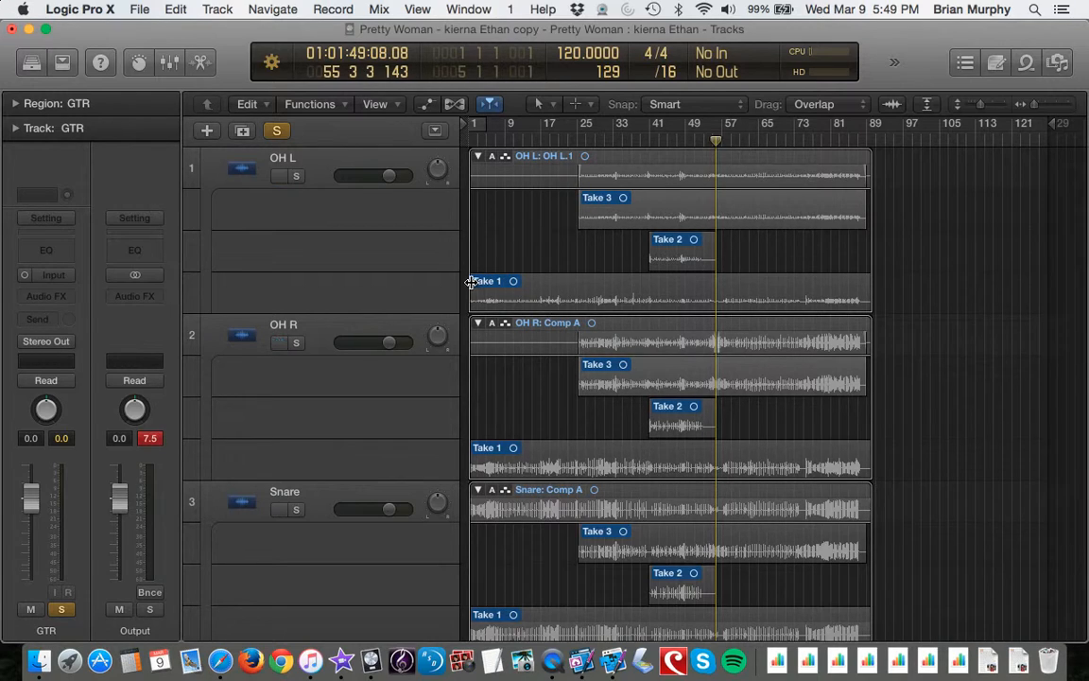
pyautogui.click(696, 302)
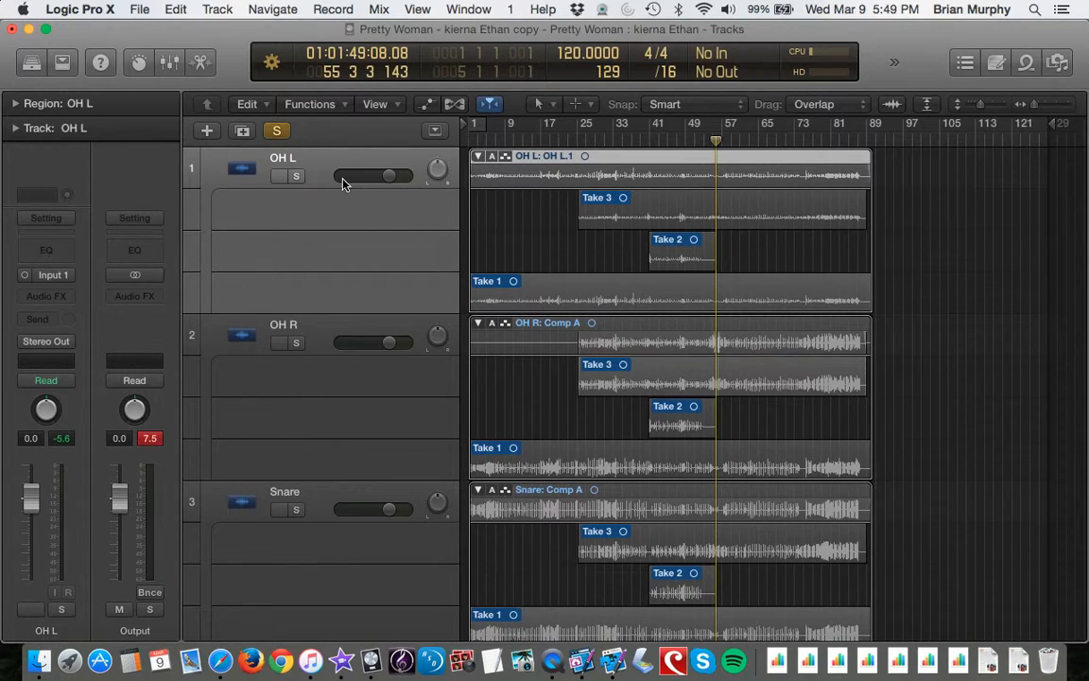
pyautogui.scroll(-10, 317, 268)
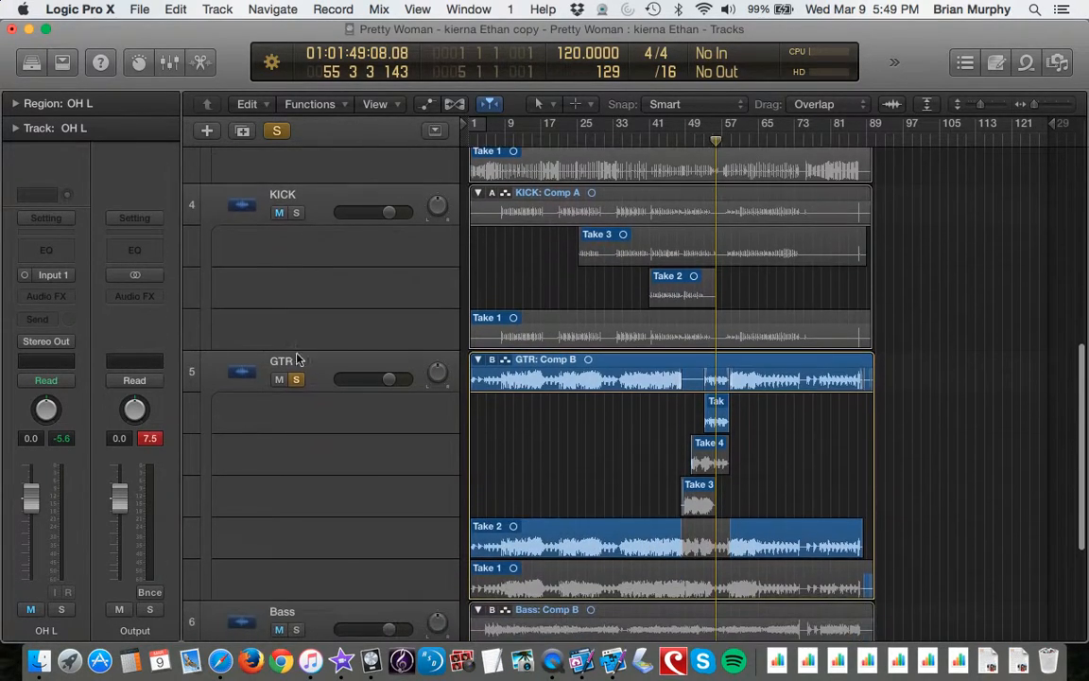
pyautogui.click(296, 379)
pyautogui.scroll(10, 298, 377)
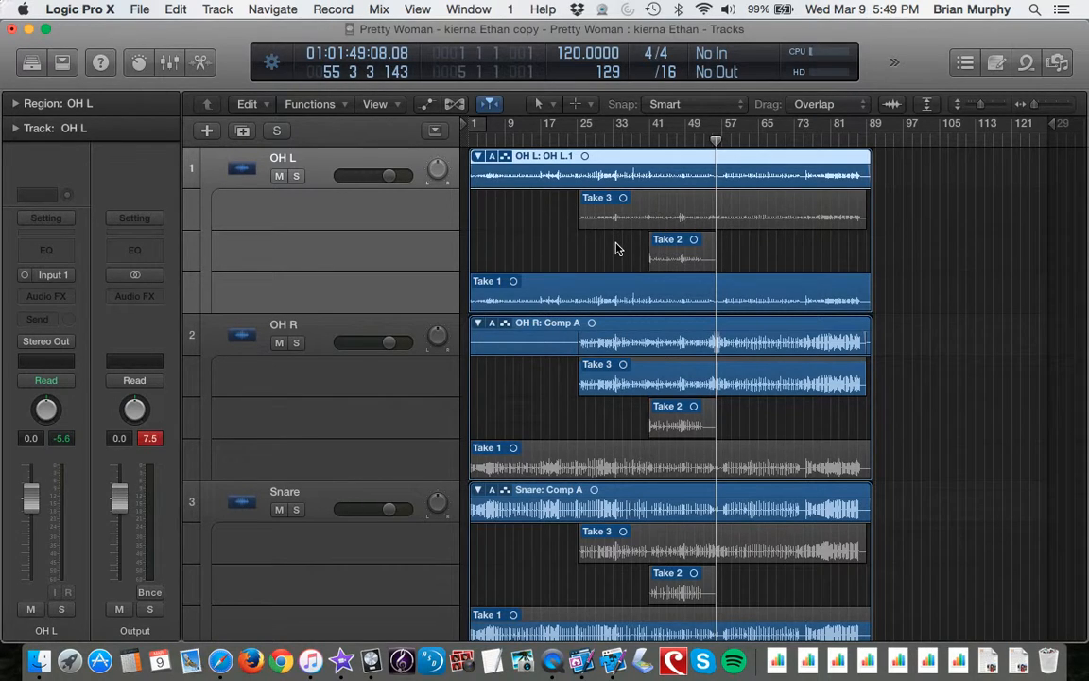
# - Solo the Snare track and play back a few bars with the system volume raised
pyautogui.scroll(-4, 562, 246)
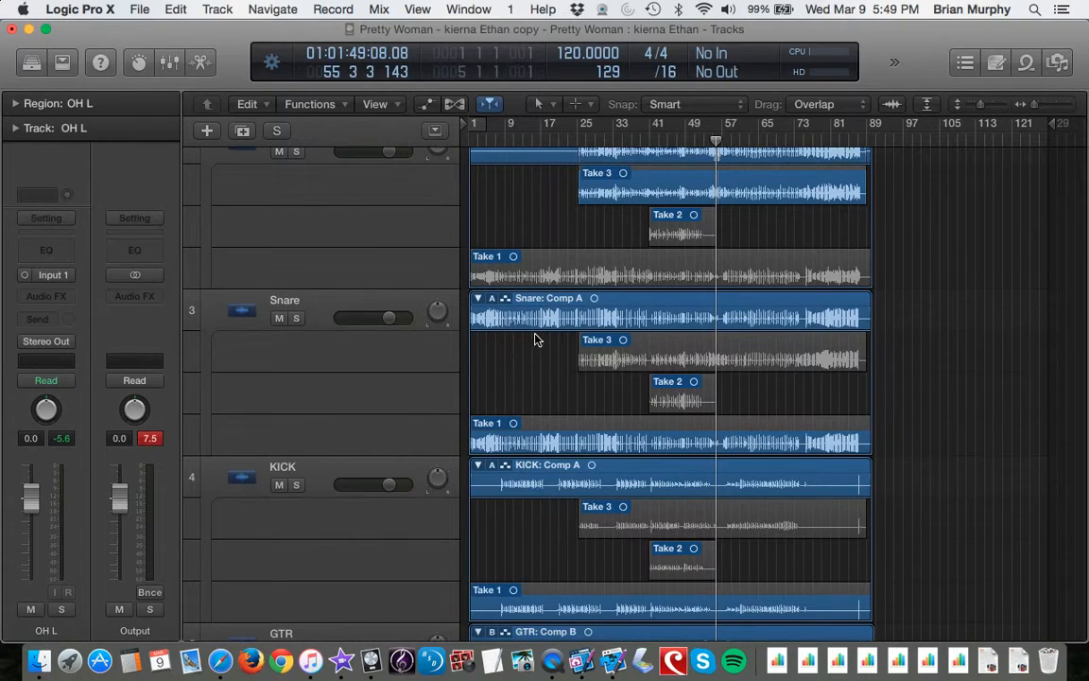
pyautogui.click(295, 320)
pyautogui.press('space')
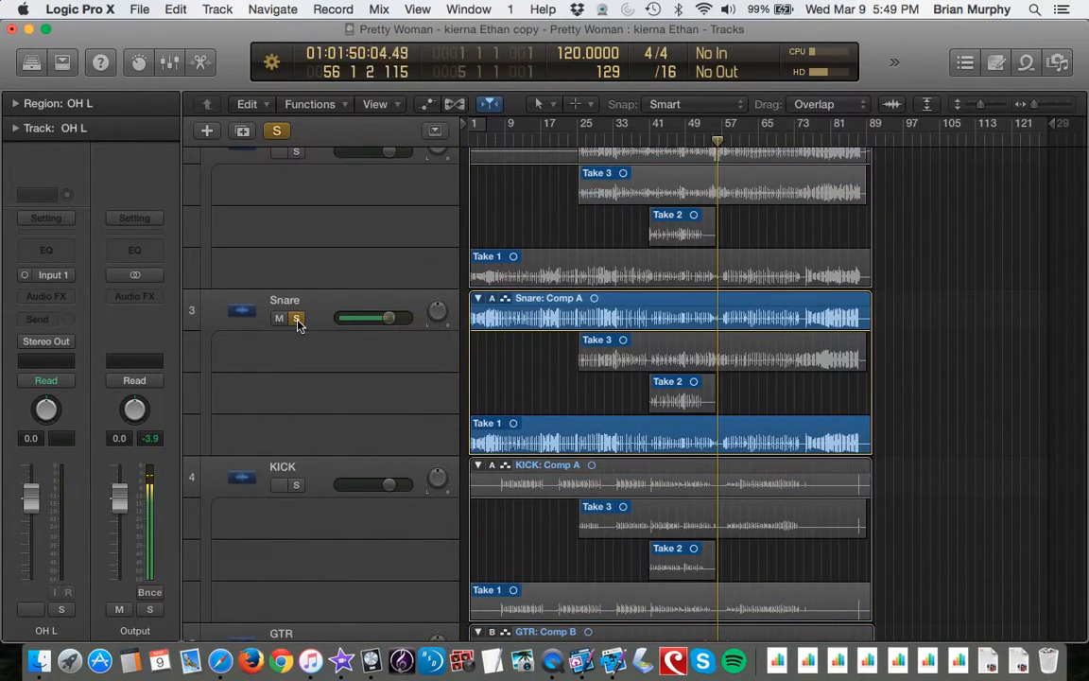
pyautogui.press('XF86AudioRaiseVolume')
pyautogui.press('XF86AudioRaiseVolume')
pyautogui.press('XF86AudioRaiseVolume')
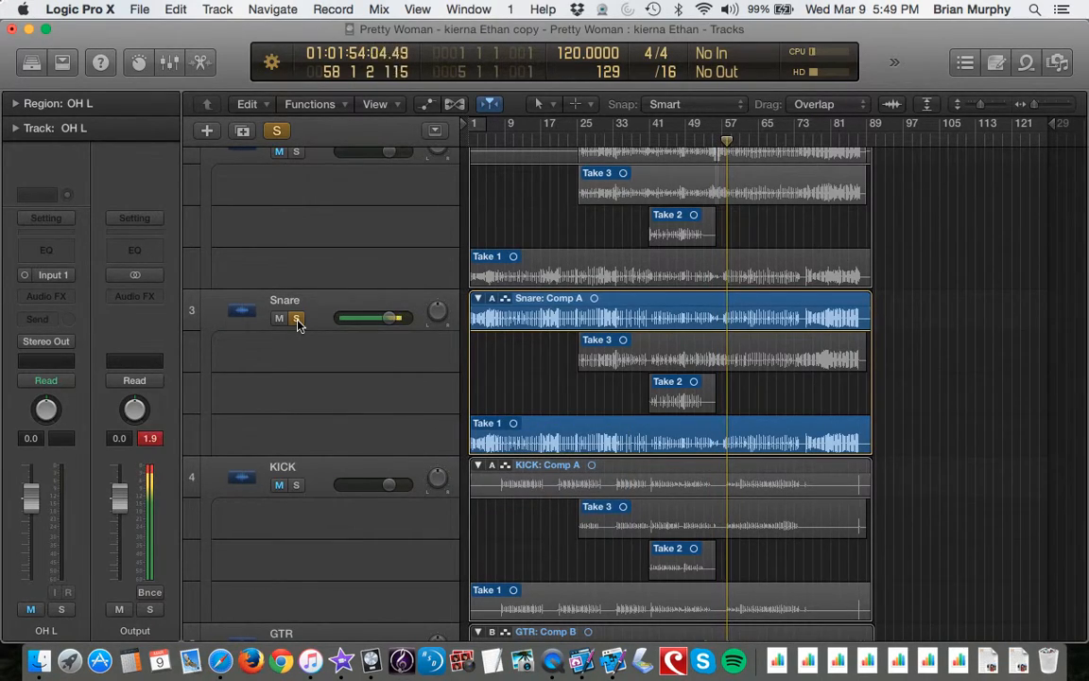
pyautogui.press('space')
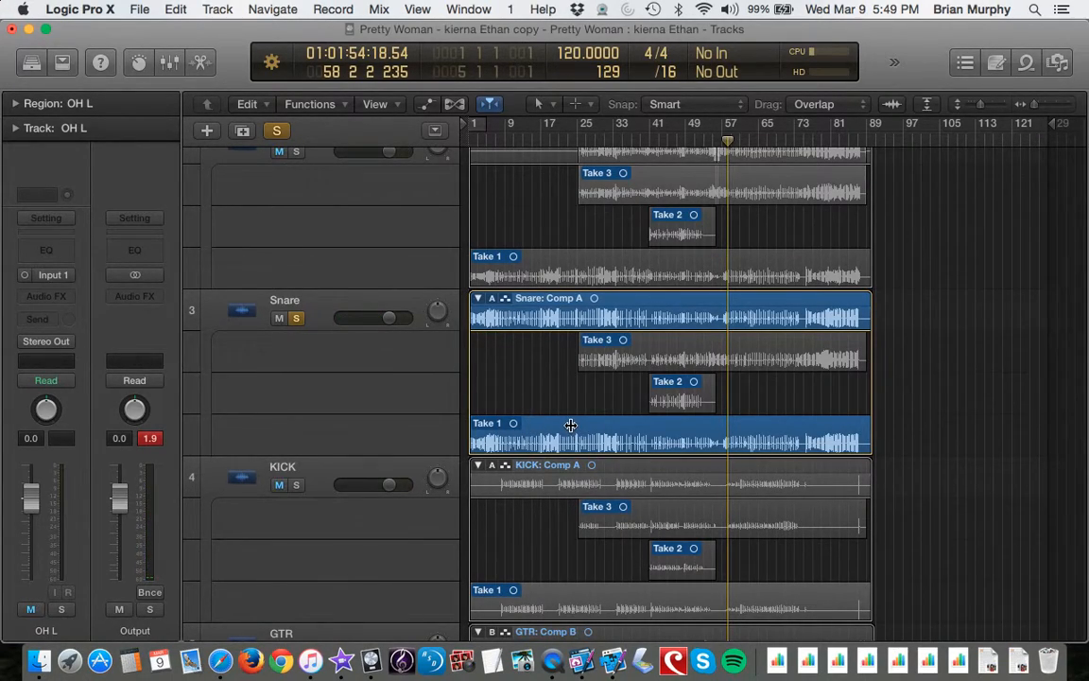
# - Insert a mono Noise Gate from the Dynamics effects on the Snare track
pyautogui.click(333, 309)
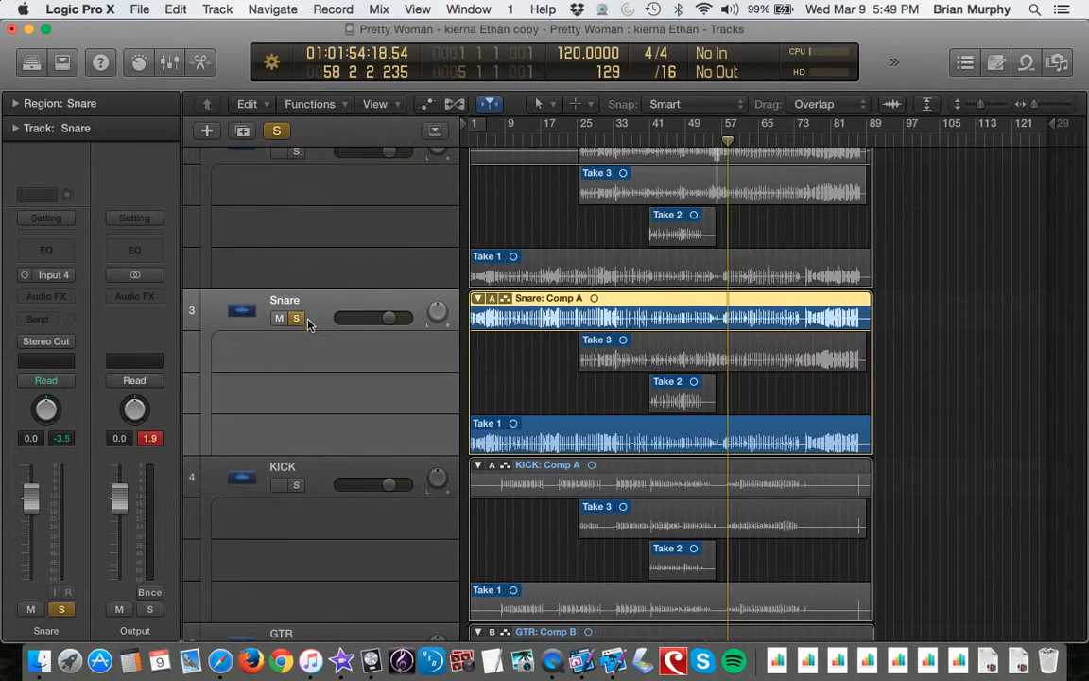
pyautogui.click(68, 300)
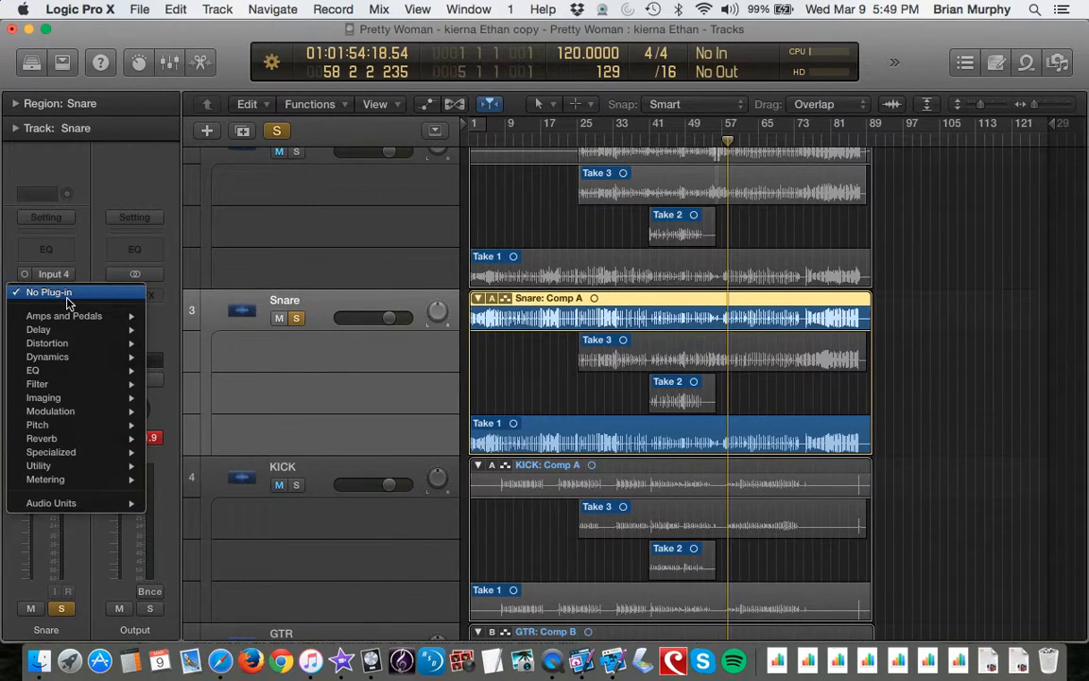
pyautogui.moveTo(74, 443)
pyautogui.moveTo(80, 387)
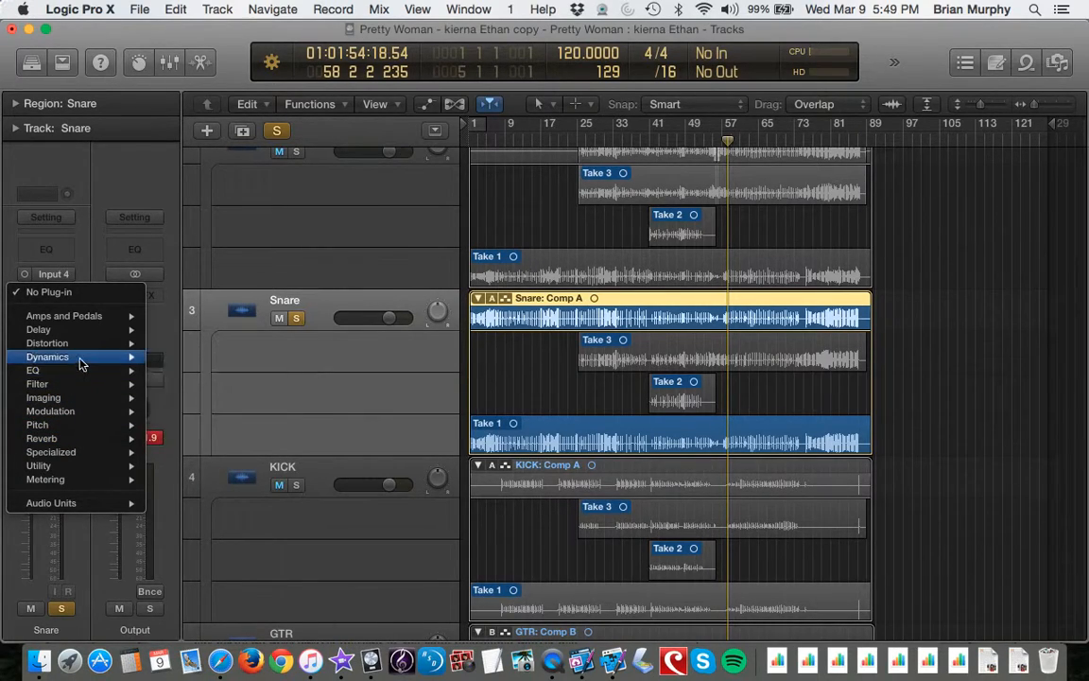
pyautogui.moveTo(81, 363)
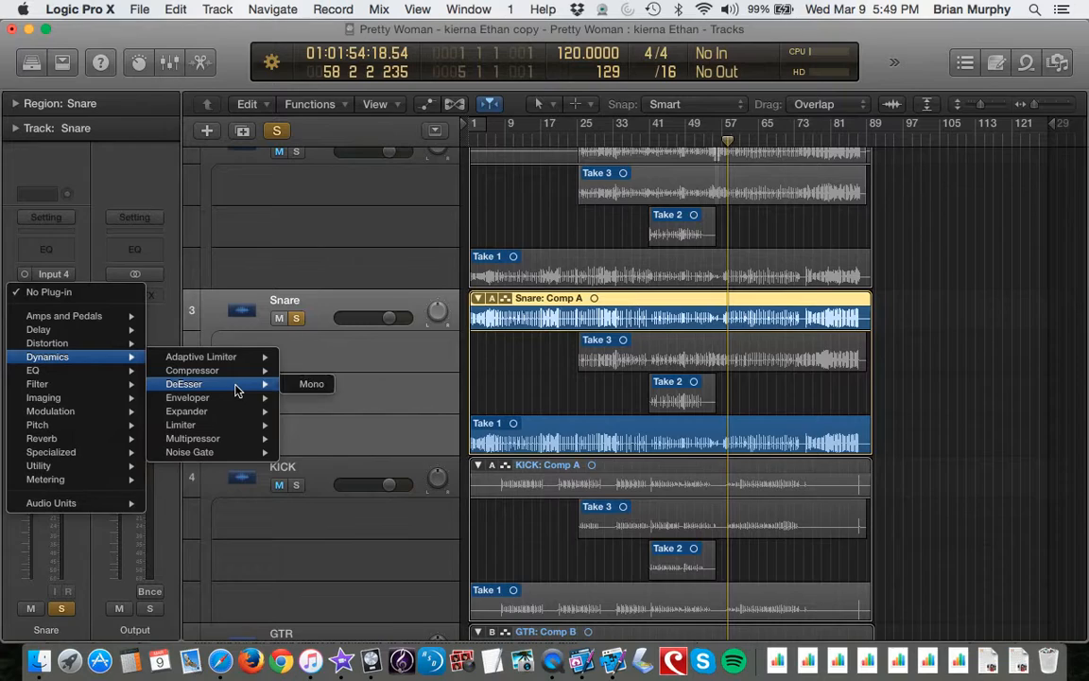
pyautogui.moveTo(243, 452)
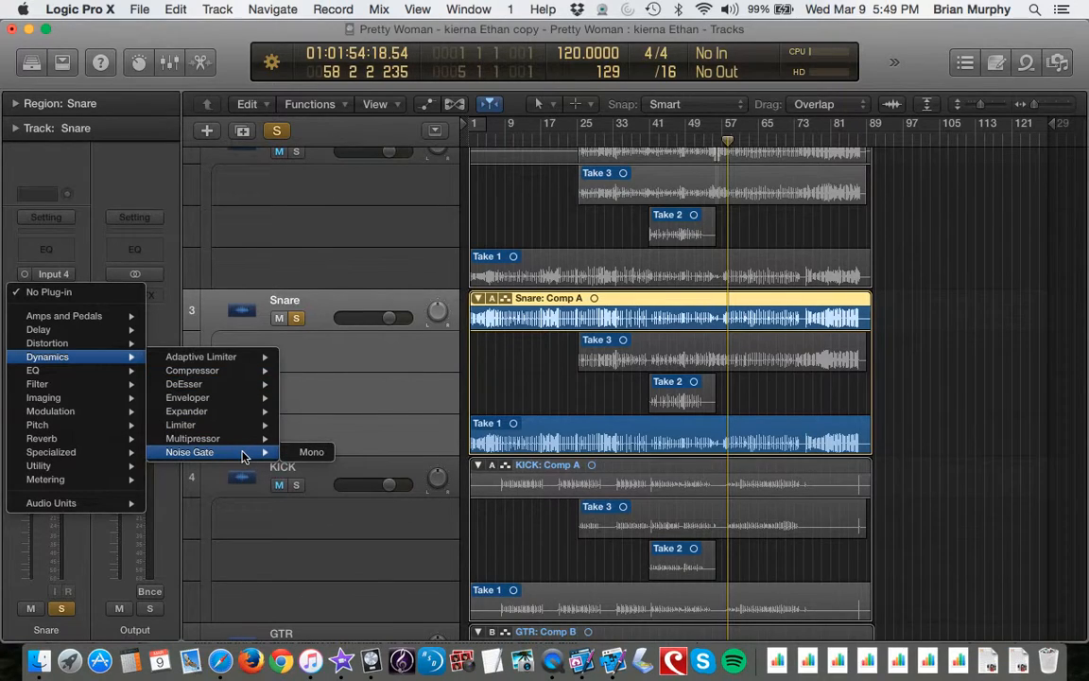
pyautogui.click(312, 453)
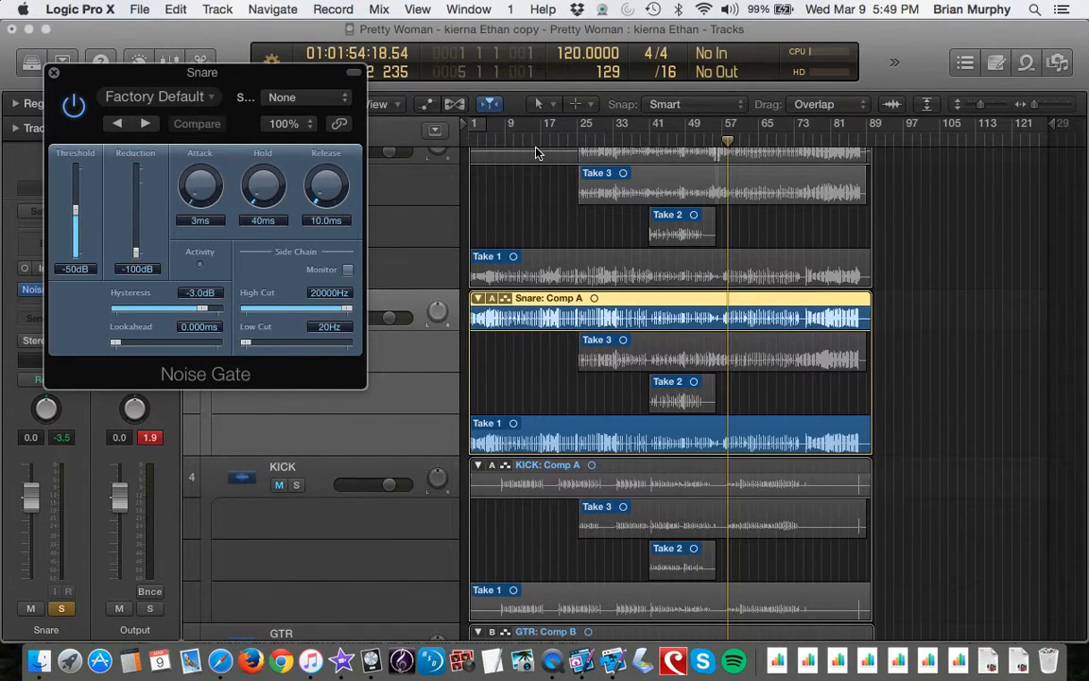
# - Play the soloed snare from the song's start while raising the Noise Gate threshold to -26 dB and lowering it to -100 dB
pyautogui.press('Return')
pyautogui.press('space')
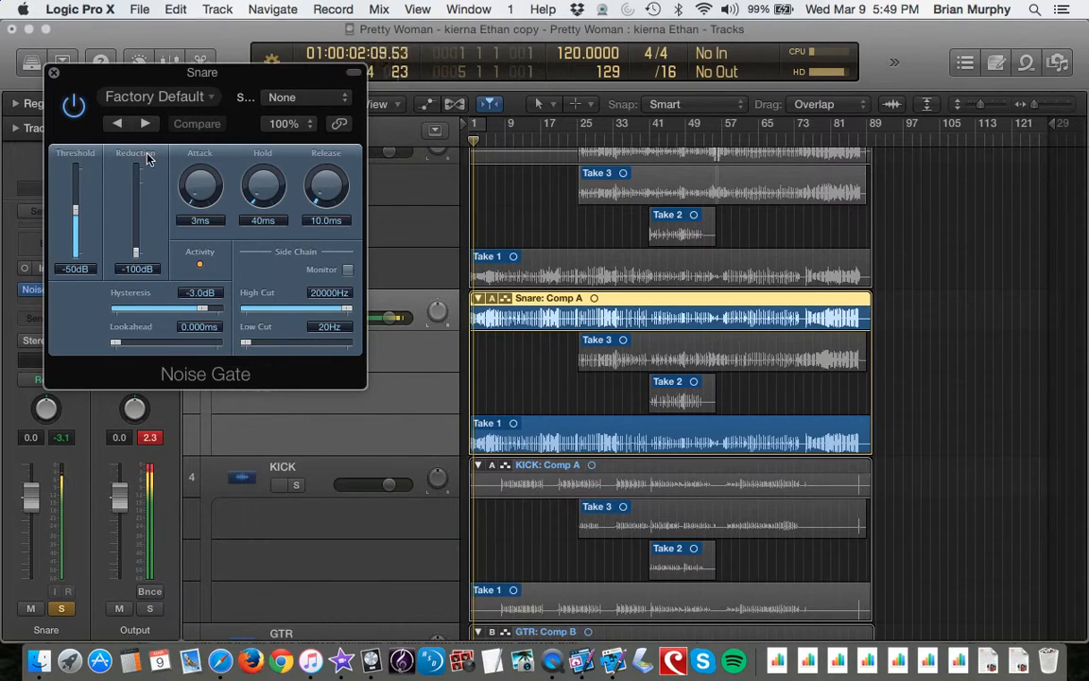
pyautogui.moveTo(78, 228); pyautogui.dragTo(79, 202)
pyautogui.moveTo(78, 191); pyautogui.dragTo(76, 192)
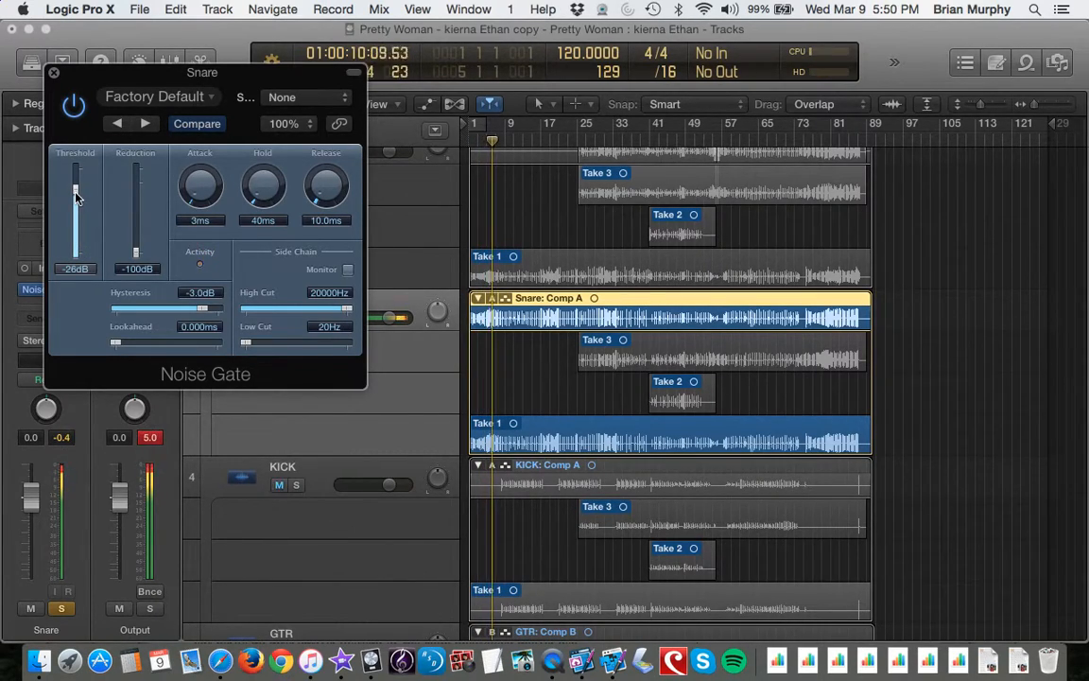
pyautogui.moveTo(77, 196); pyautogui.dragTo(80, 282)
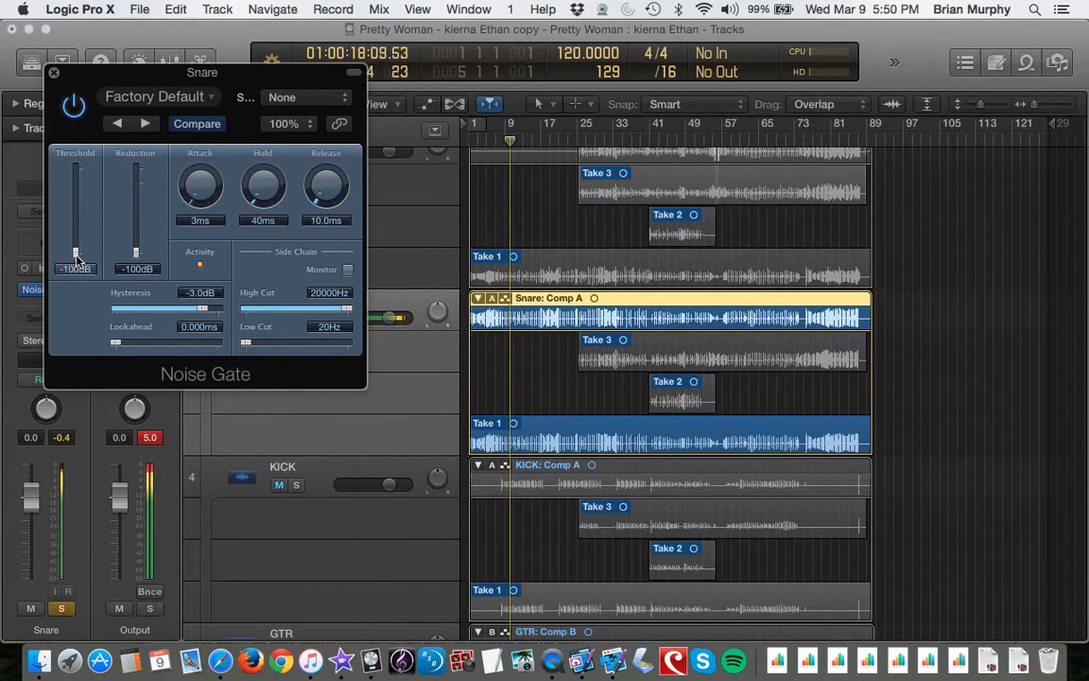
# - While the snare plays, set the Noise Gate threshold to -27 dB, attack to 6 ms, release to 10 ms and lookahead to 7 ms
pyautogui.moveTo(76, 258); pyautogui.dragTo(76, 196)
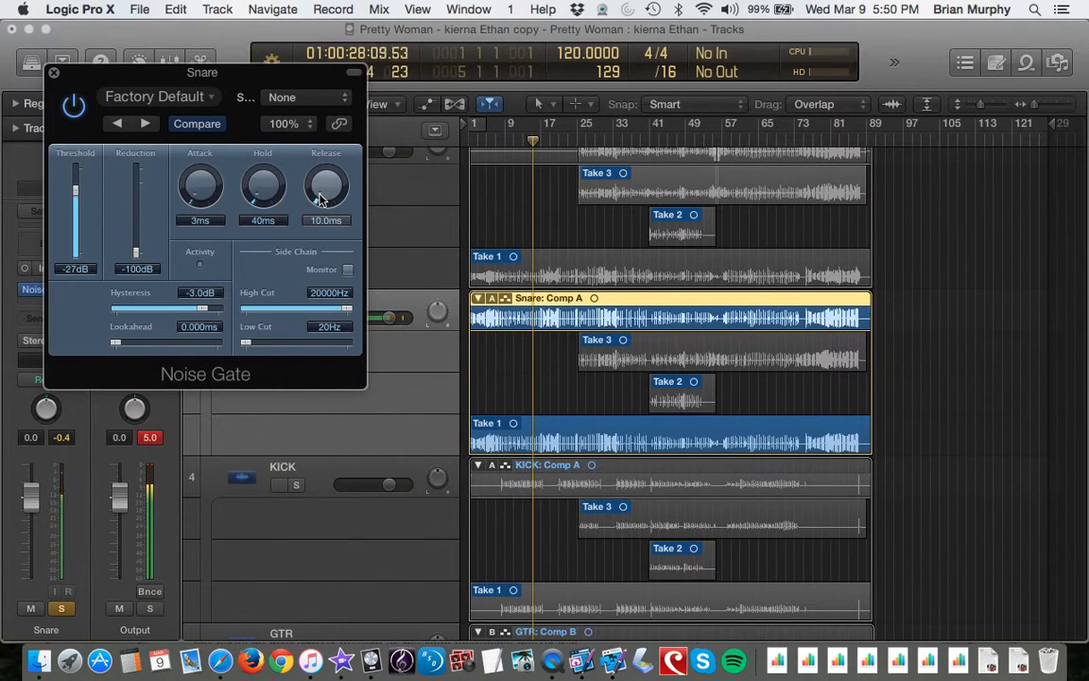
pyautogui.moveTo(200, 194)
pyautogui.mouseDown()
pyautogui.moveTo(192, 184)
pyautogui.moveTo(193, 194)
pyautogui.mouseUp()
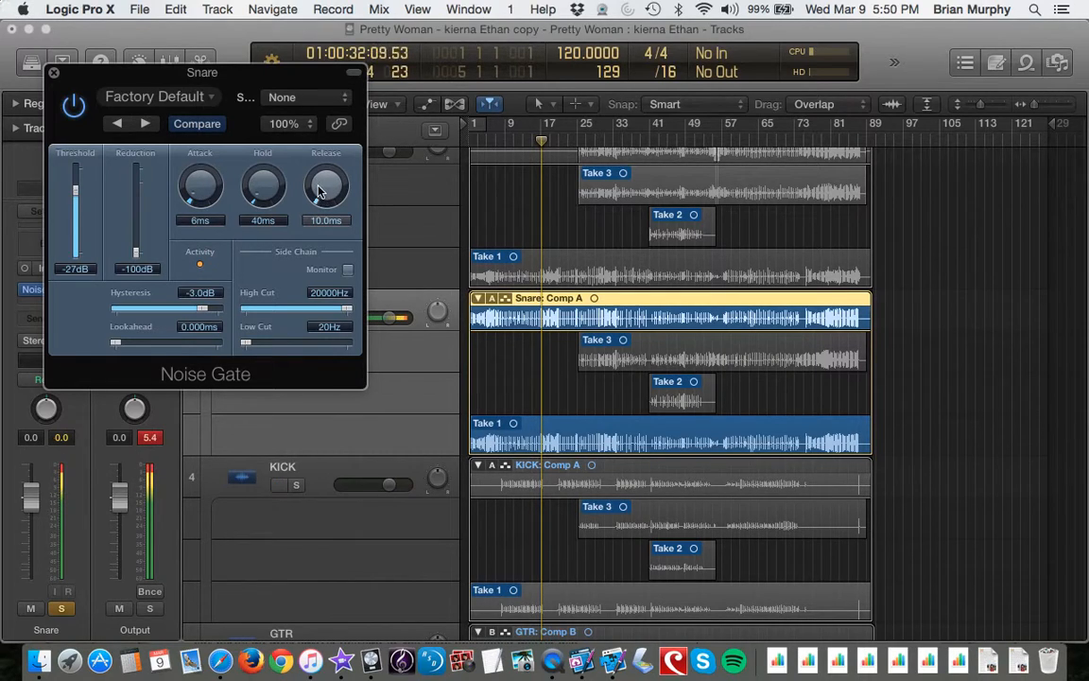
pyautogui.moveTo(321, 196); pyautogui.dragTo(308, 183)
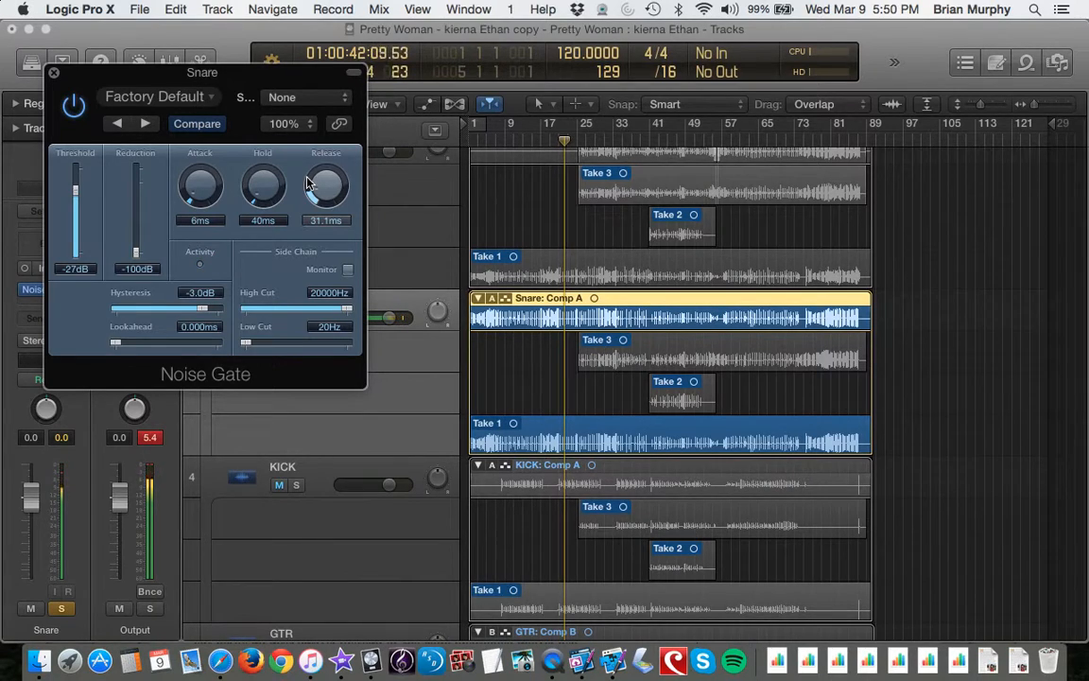
pyautogui.moveTo(308, 182); pyautogui.dragTo(322, 208)
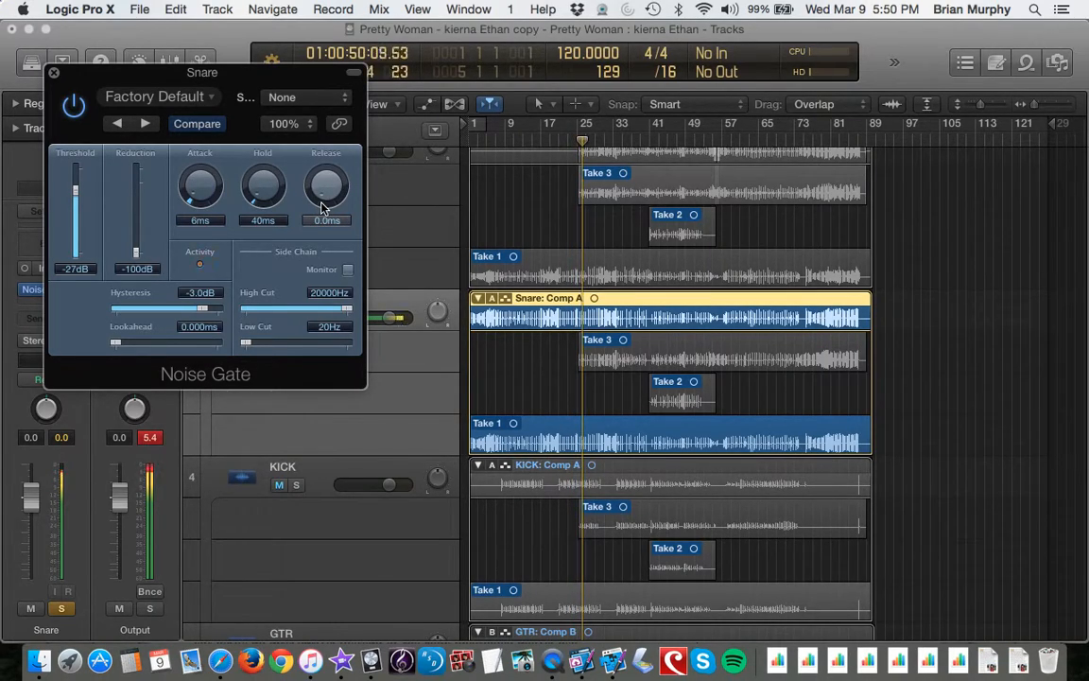
pyautogui.moveTo(322, 208); pyautogui.dragTo(316, 194)
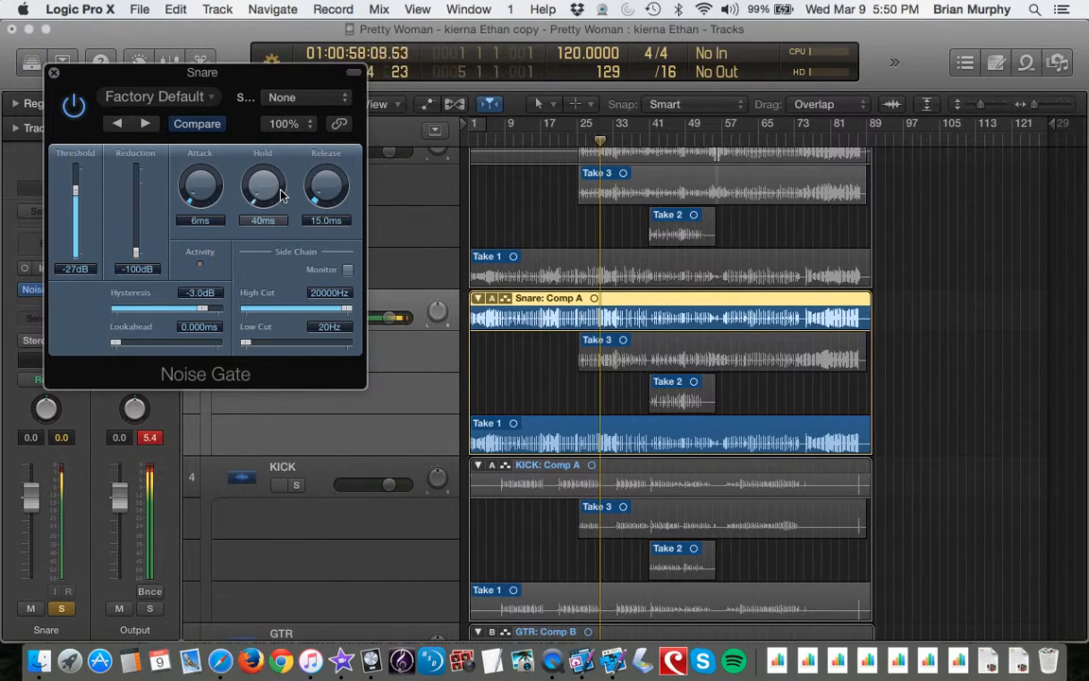
pyautogui.moveTo(317, 196); pyautogui.dragTo(319, 199)
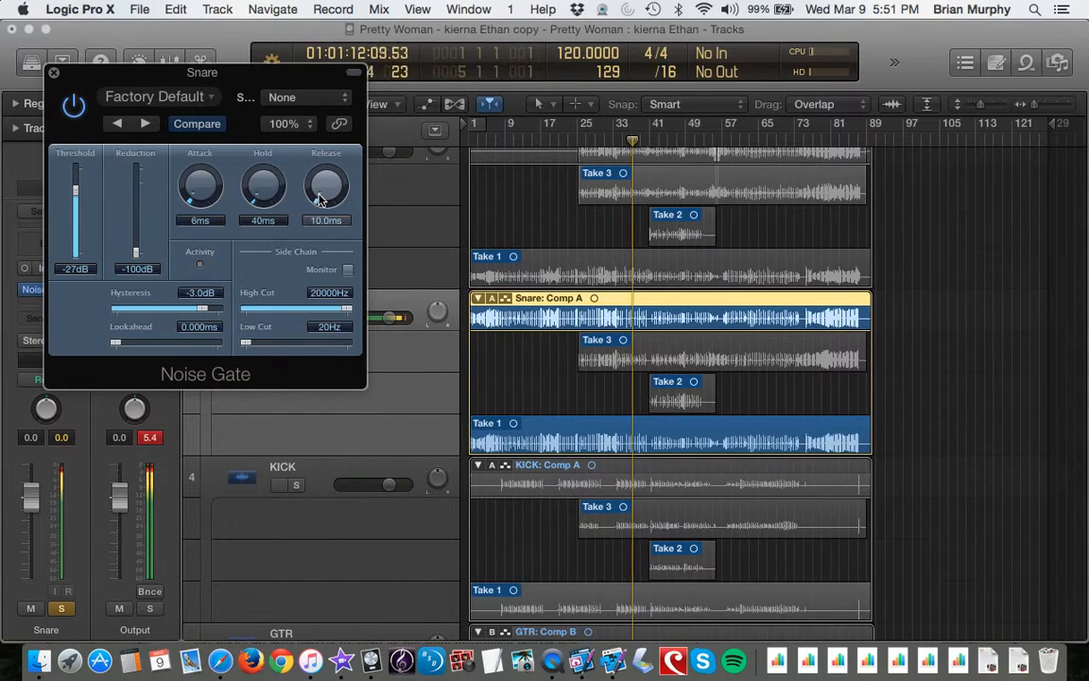
pyautogui.moveTo(115, 343); pyautogui.dragTo(152, 347)
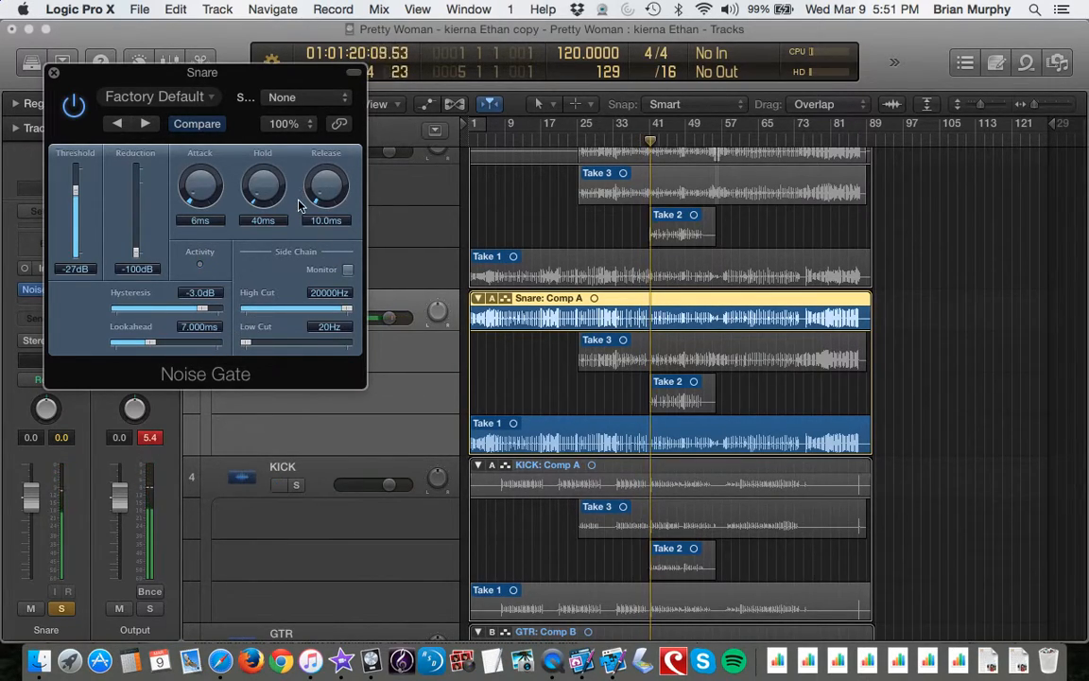
# - Play back the soloed snare from bar 37 and enlarge its waveform around that passage
pyautogui.press(',')
pyautogui.press(',')
pyautogui.press(',')
pyautogui.press(',')
pyautogui.press(',')
pyautogui.moveTo(219, 70); pyautogui.dragTo(228, 113)
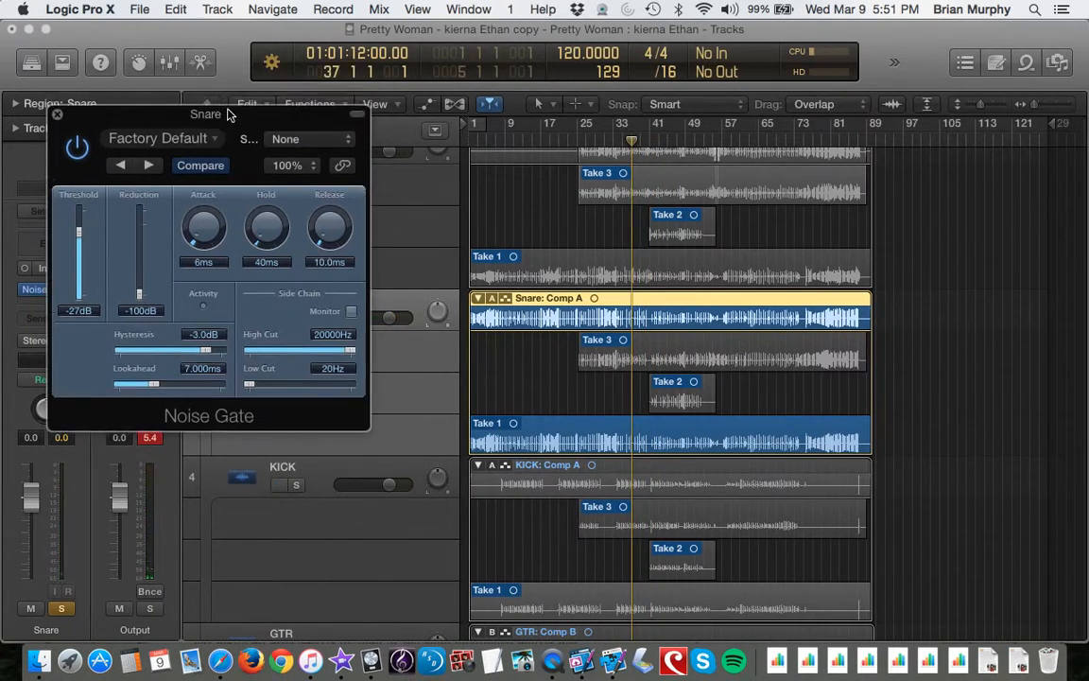
pyautogui.press('space')
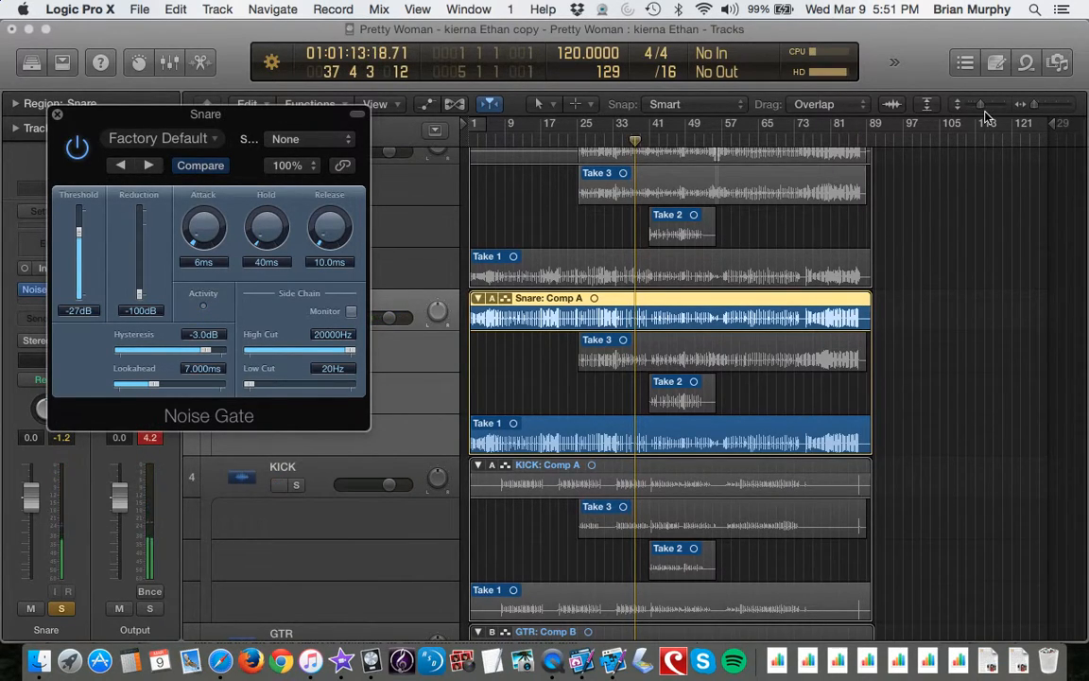
pyautogui.moveTo(1030, 104); pyautogui.dragTo(1055, 106)
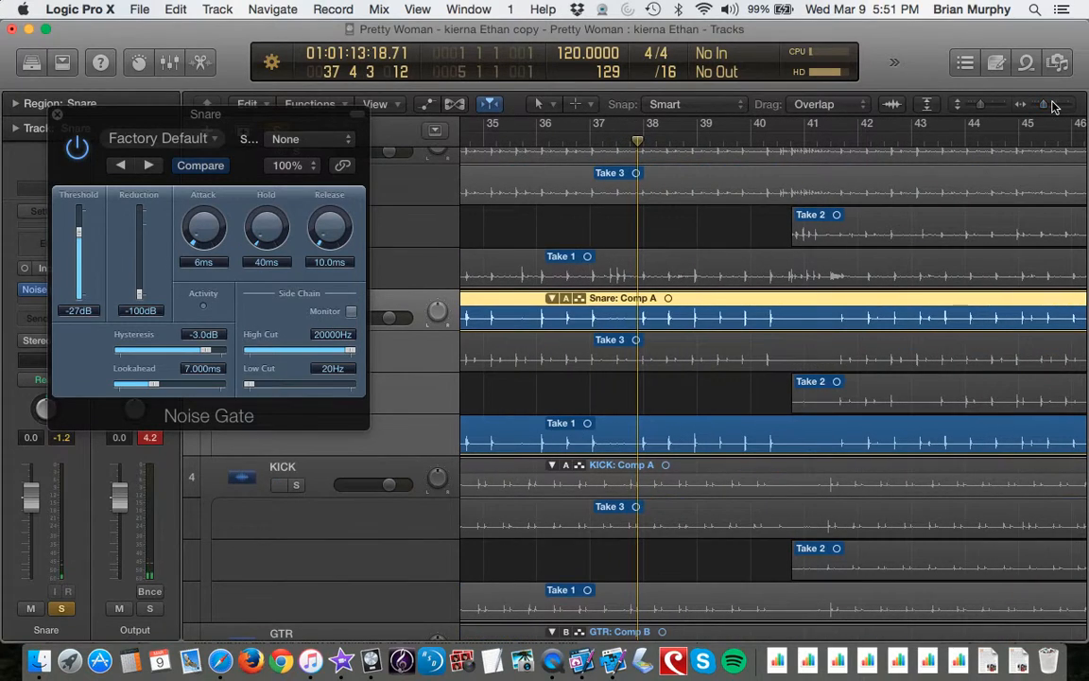
pyautogui.moveTo(980, 115); pyautogui.dragTo(986, 117)
# - Replay the snare's quiet hits in bar 37 and raise the Noise Gate threshold to -25 dB
pyautogui.press('space')
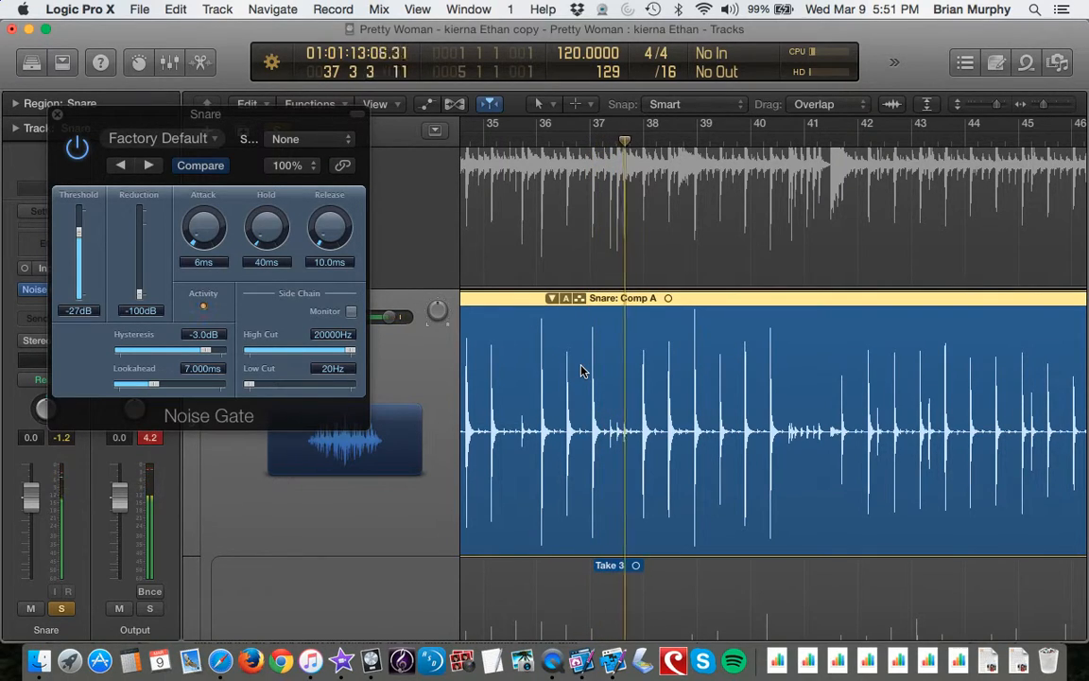
pyautogui.press('space')
pyautogui.press('space')
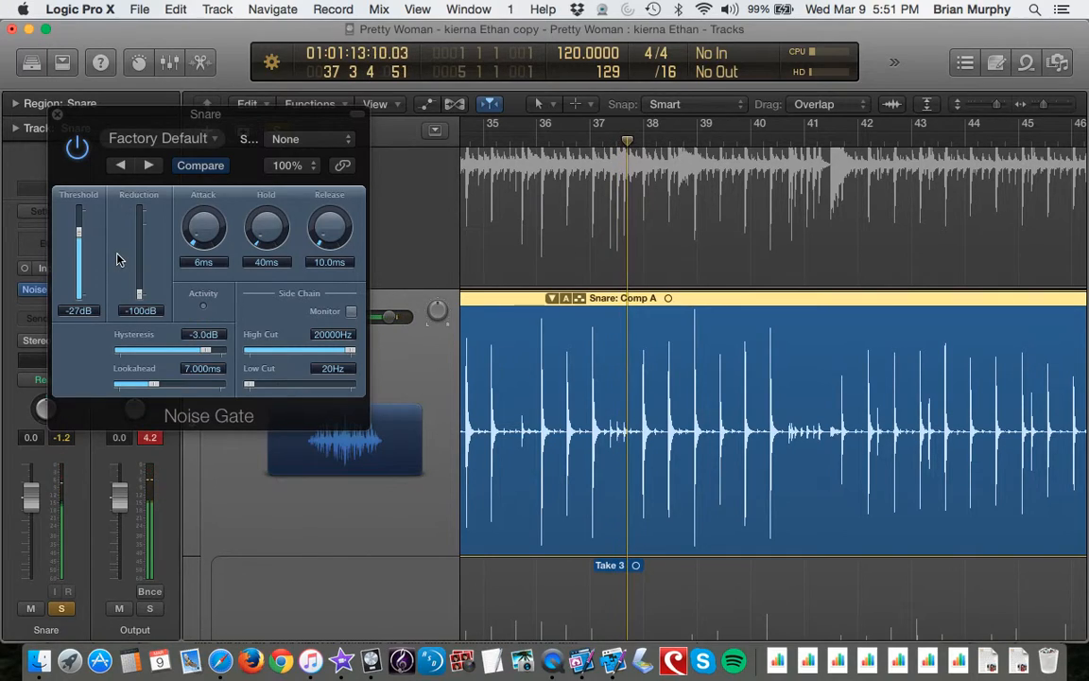
pyautogui.moveTo(79, 235)
pyautogui.mouseDown()
pyautogui.moveTo(81, 194)
pyautogui.moveTo(81, 232)
pyautogui.mouseUp()
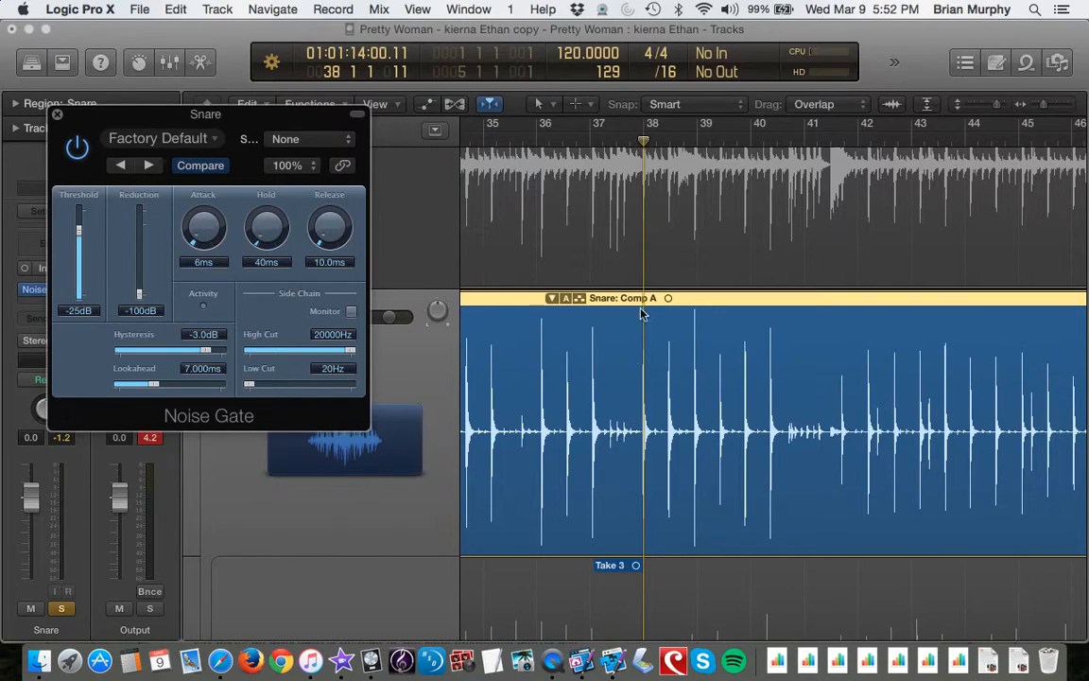
# - Return to bar 37, show track automation, and set the Snare track's automation parameter to the Noise Gate Threshold
pyautogui.press(',')
pyautogui.moveTo(193, 119); pyautogui.dragTo(21, 275)
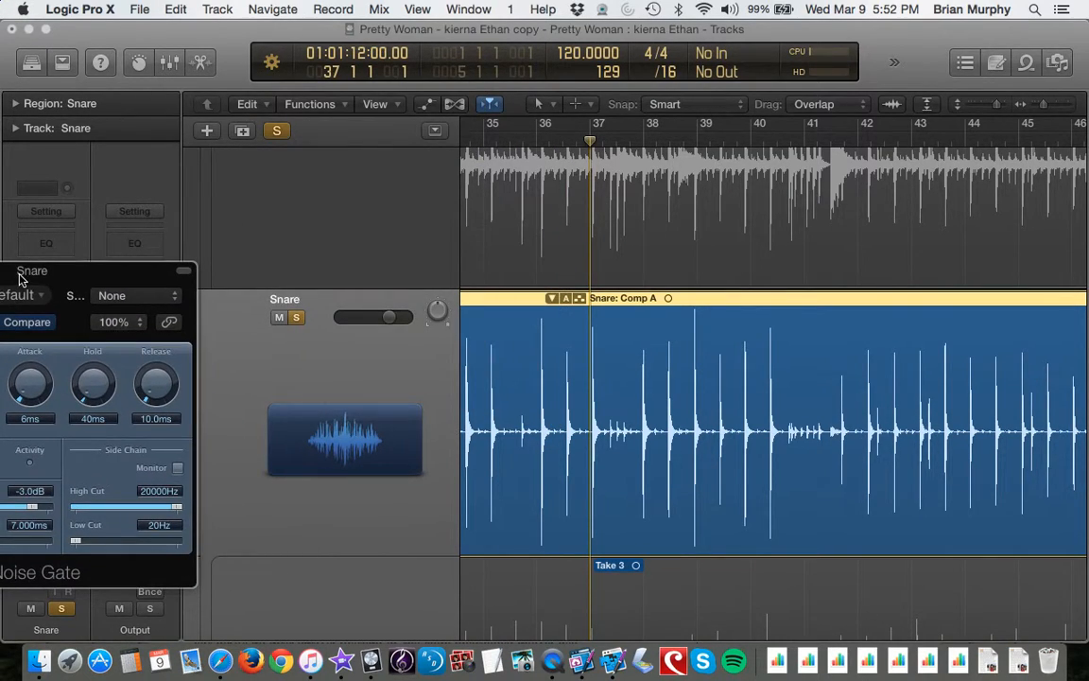
pyautogui.click(427, 105)
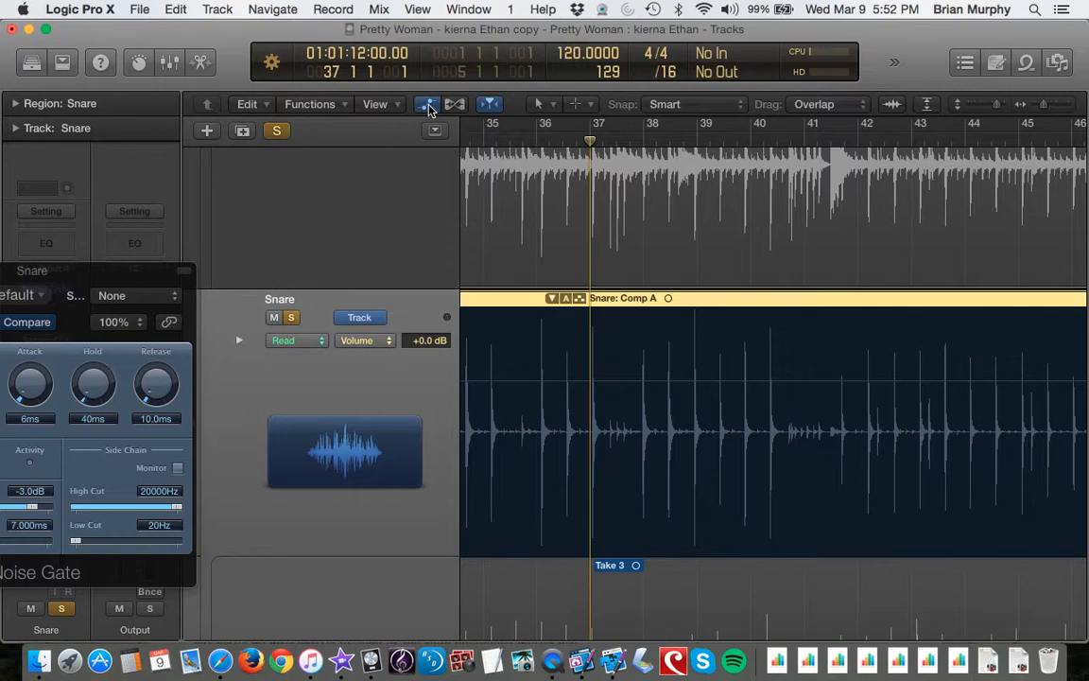
pyautogui.click(388, 341)
pyautogui.moveTo(390, 303)
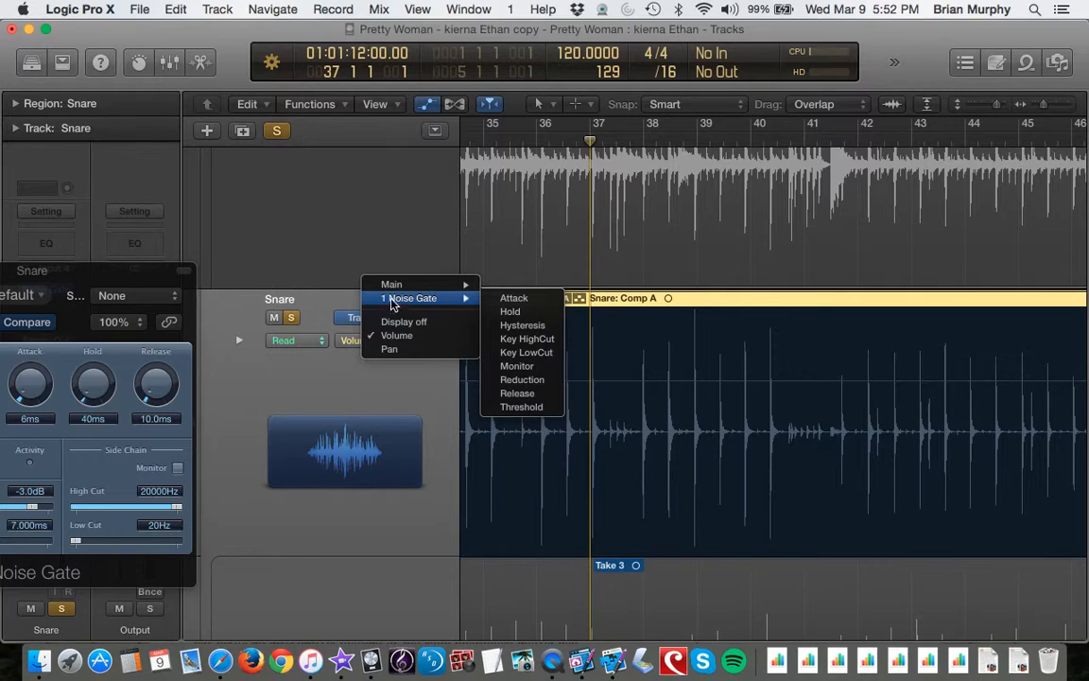
pyautogui.click(522, 407)
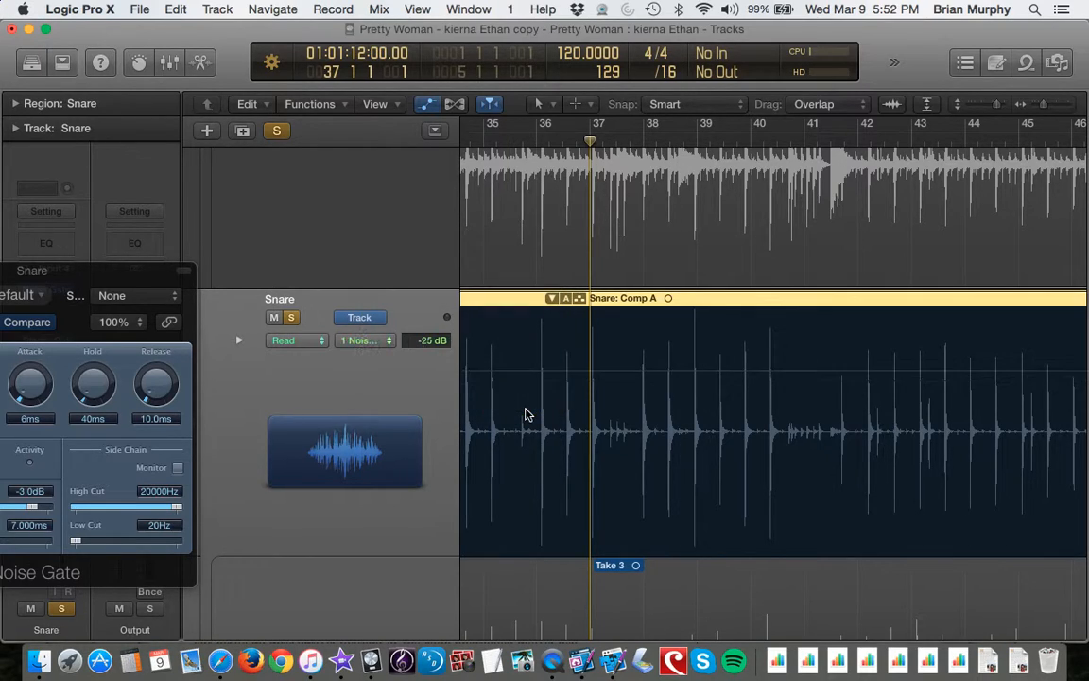
pyautogui.moveTo(93, 274); pyautogui.dragTo(251, 200)
# - Automate the snare's gate threshold to ramp from -25 dB to -19 dB within bar 37, and play the passage back
pyautogui.press('space')
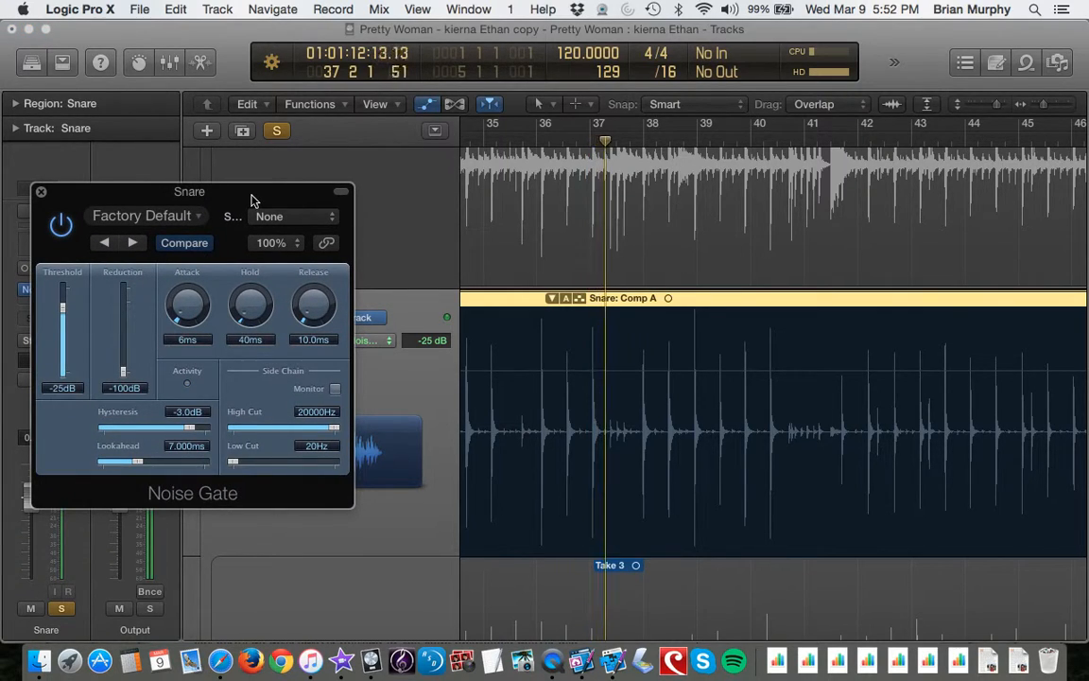
pyautogui.click(604, 377)
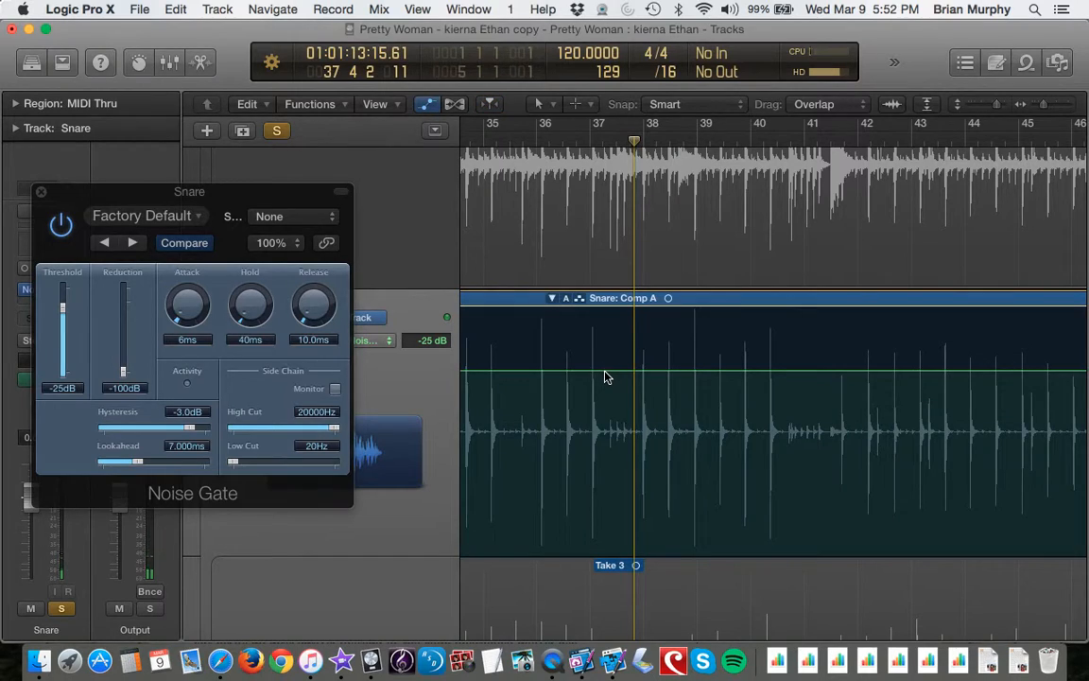
pyautogui.click(600, 371)
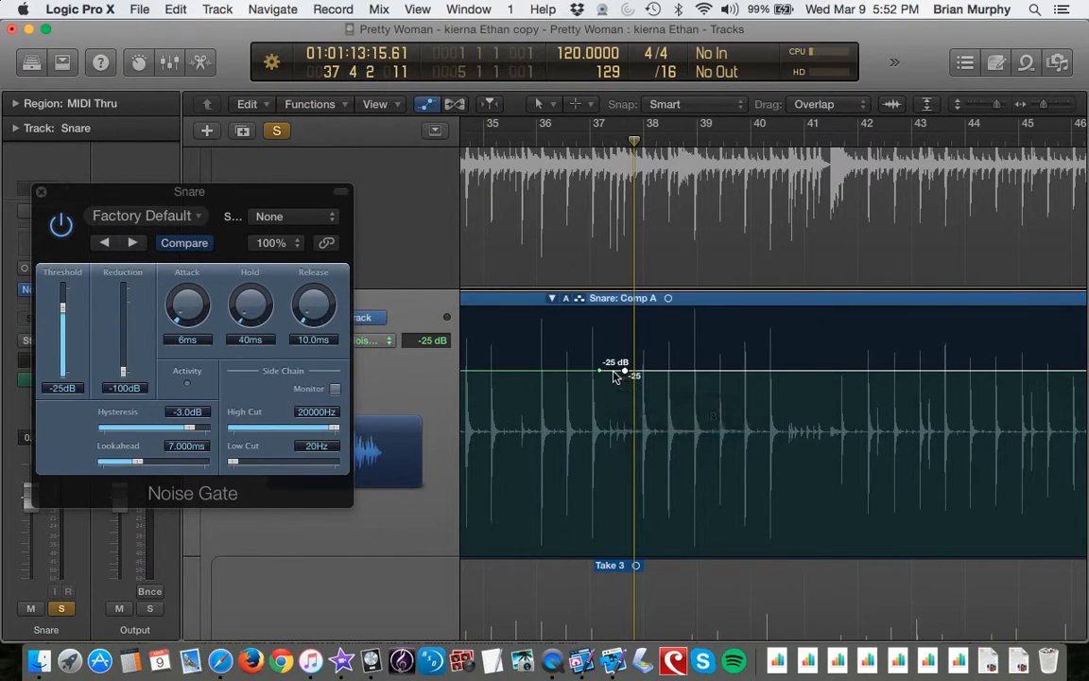
pyautogui.moveTo(624, 374); pyautogui.dragTo(624, 356)
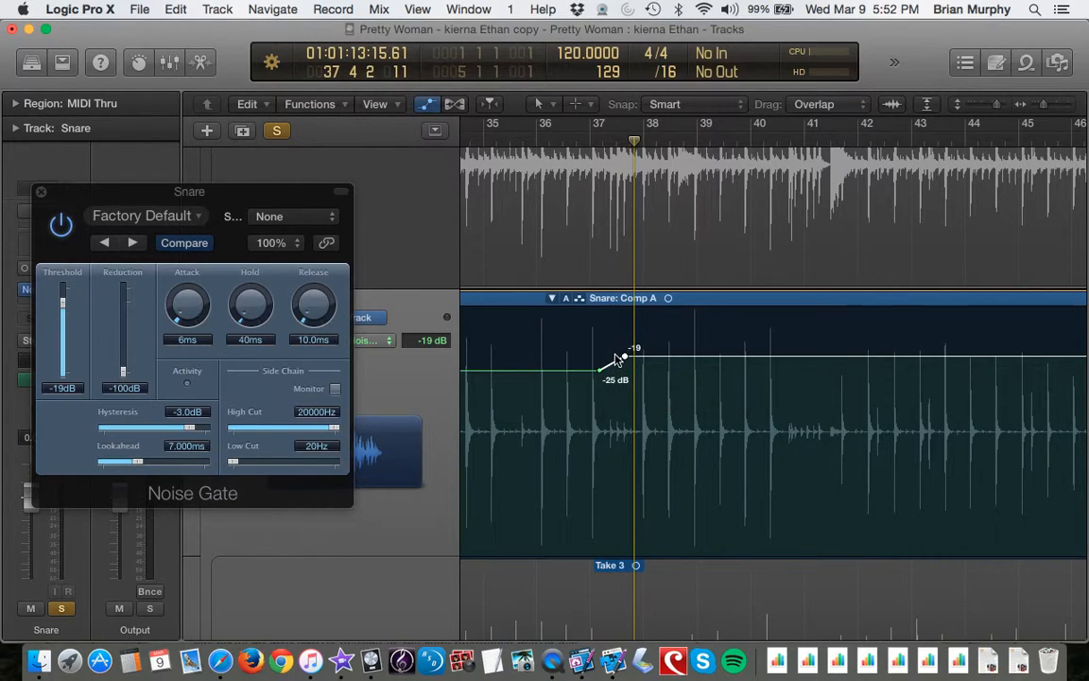
pyautogui.press('space')
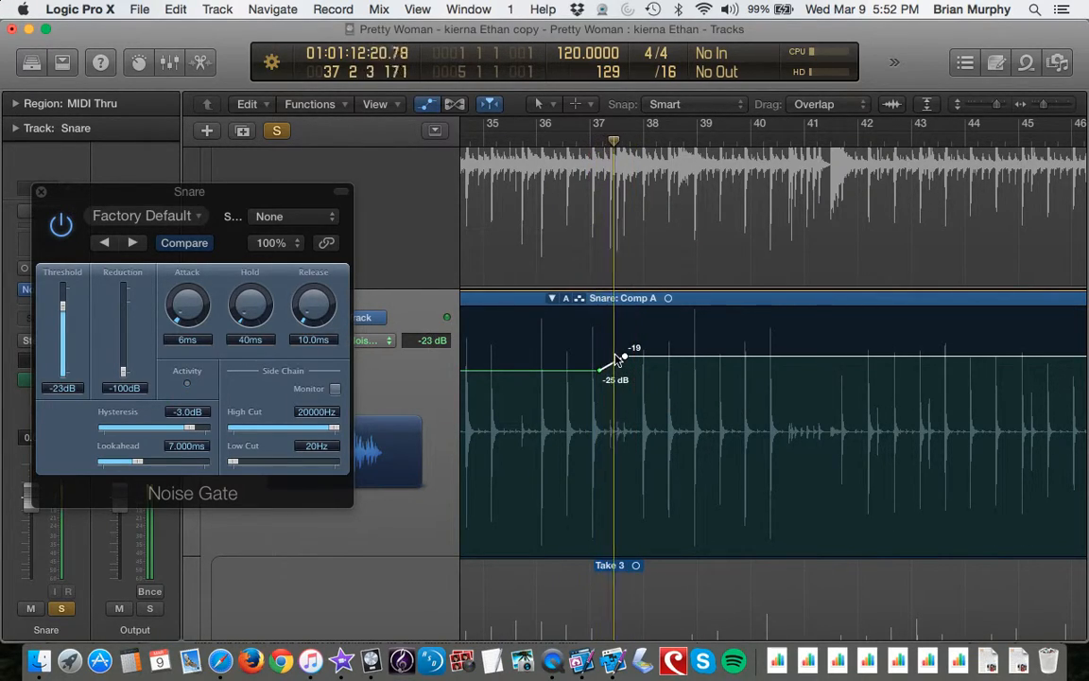
# - Move the ramp's start point earlier in bar 37 at -24 dB and its -19 dB end point to 37 3 1 72, replaying the passage
pyautogui.moveTo(603, 373); pyautogui.dragTo(611, 358)
pyautogui.press(',')
pyautogui.press('space')
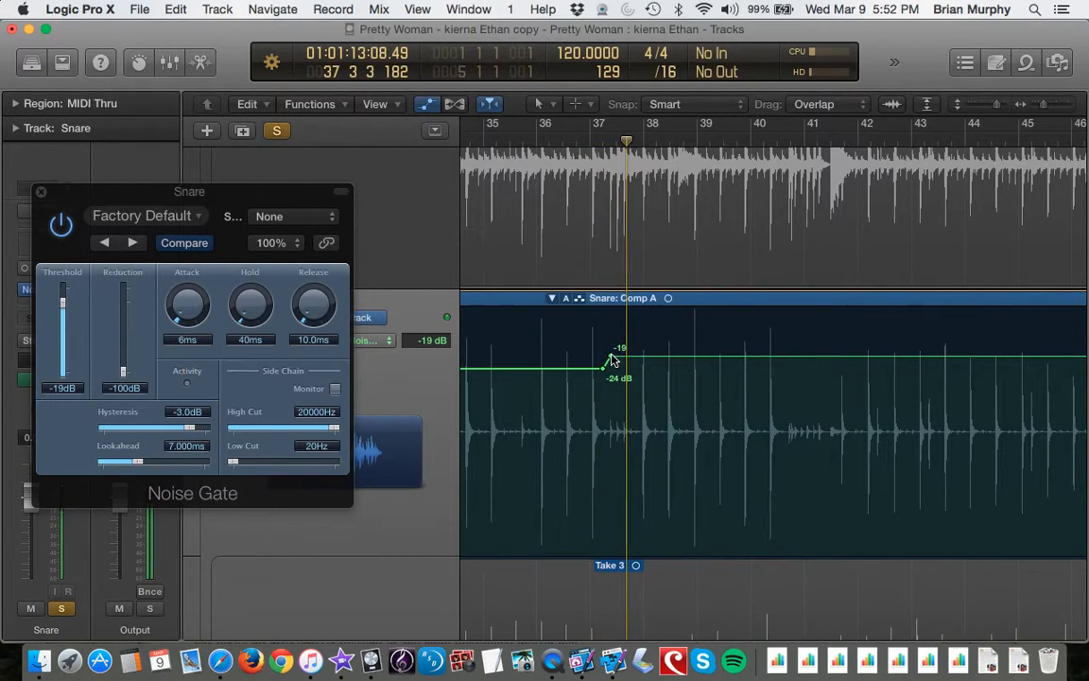
pyautogui.moveTo(606, 373); pyautogui.dragTo(597, 373)
pyautogui.press(',')
pyautogui.press('space')
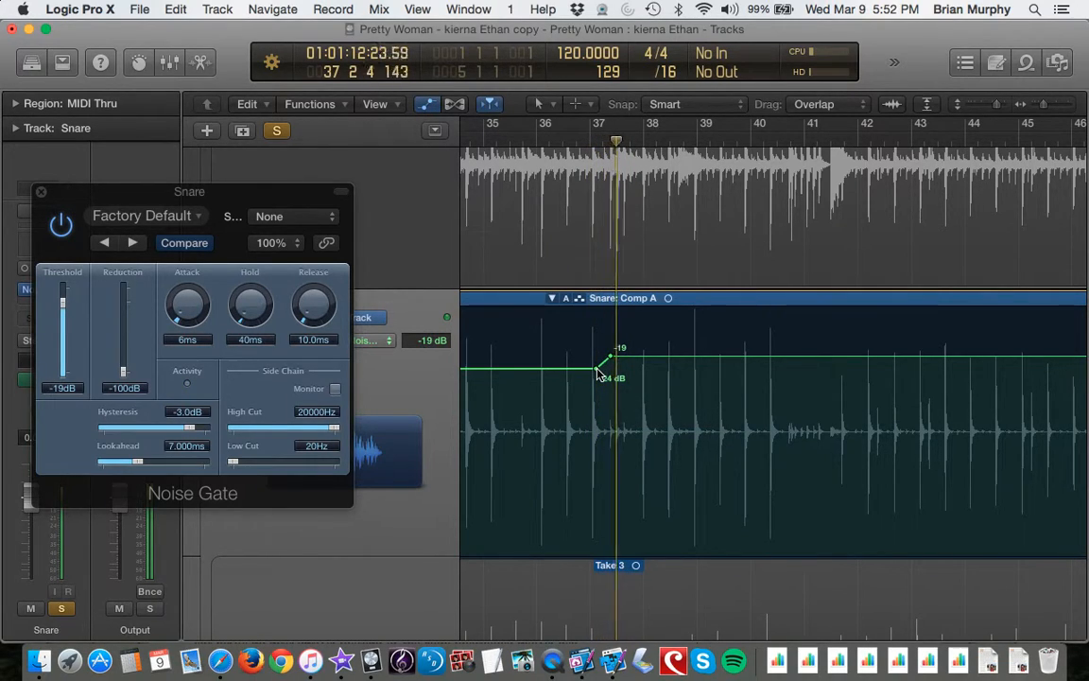
pyautogui.moveTo(611, 359); pyautogui.dragTo(617, 357)
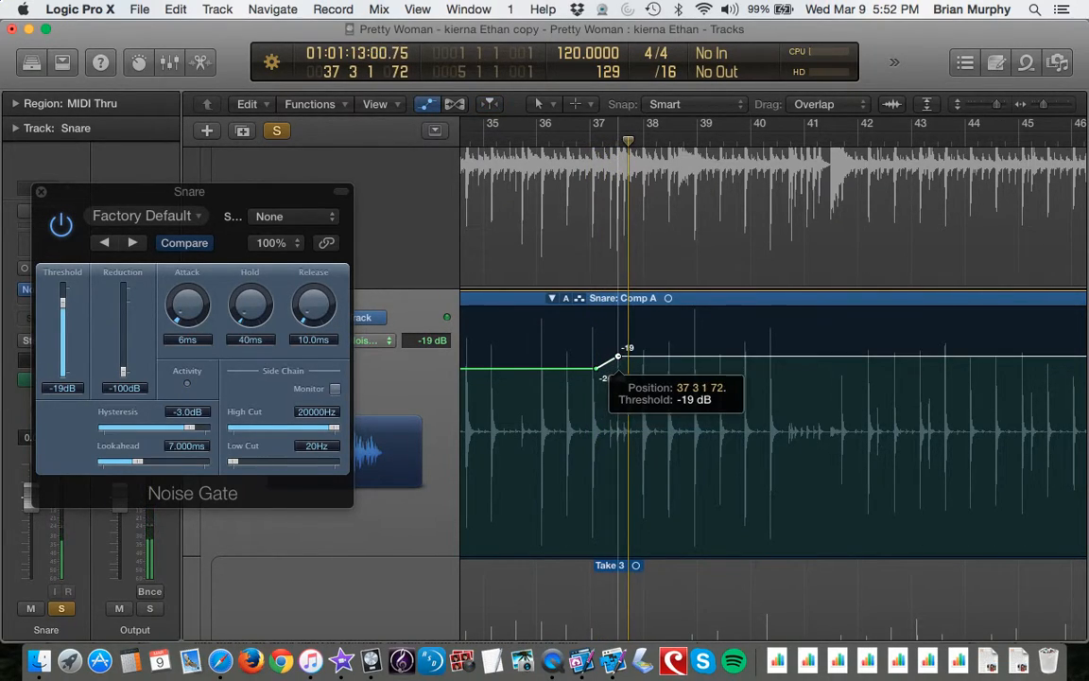
pyautogui.press('space')
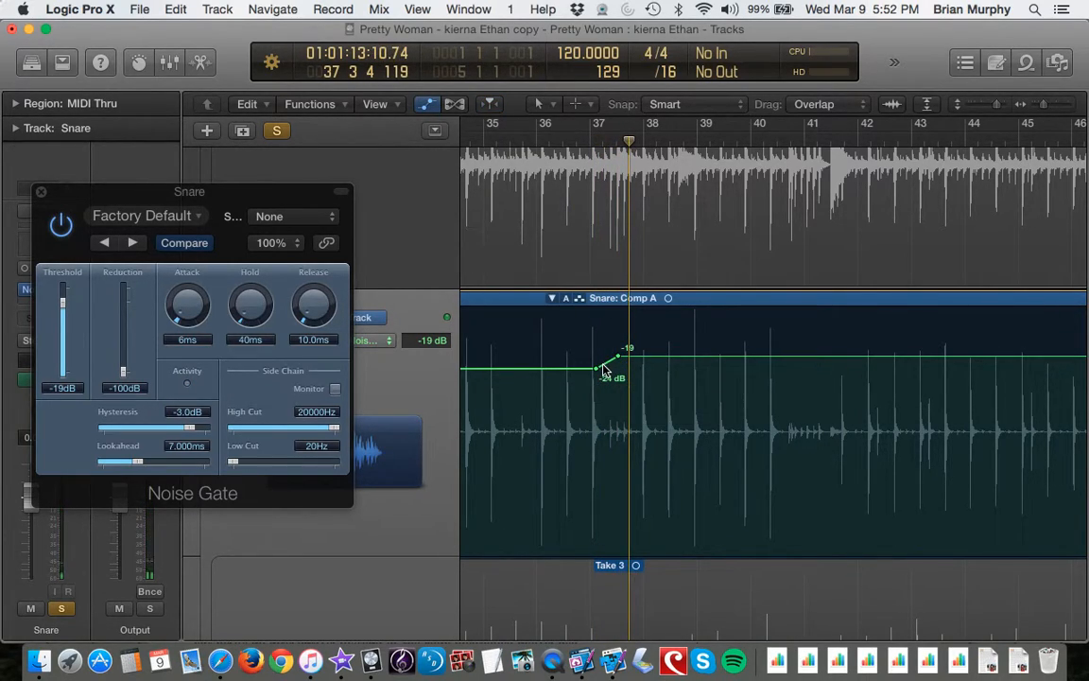
# - Raise the ramp's start to -23 dB, add a -11 dB point just after it, set the end point to -12 dB, and replay bar 37
pyautogui.click(602, 365)
pyautogui.moveTo(602, 365); pyautogui.dragTo(602, 363)
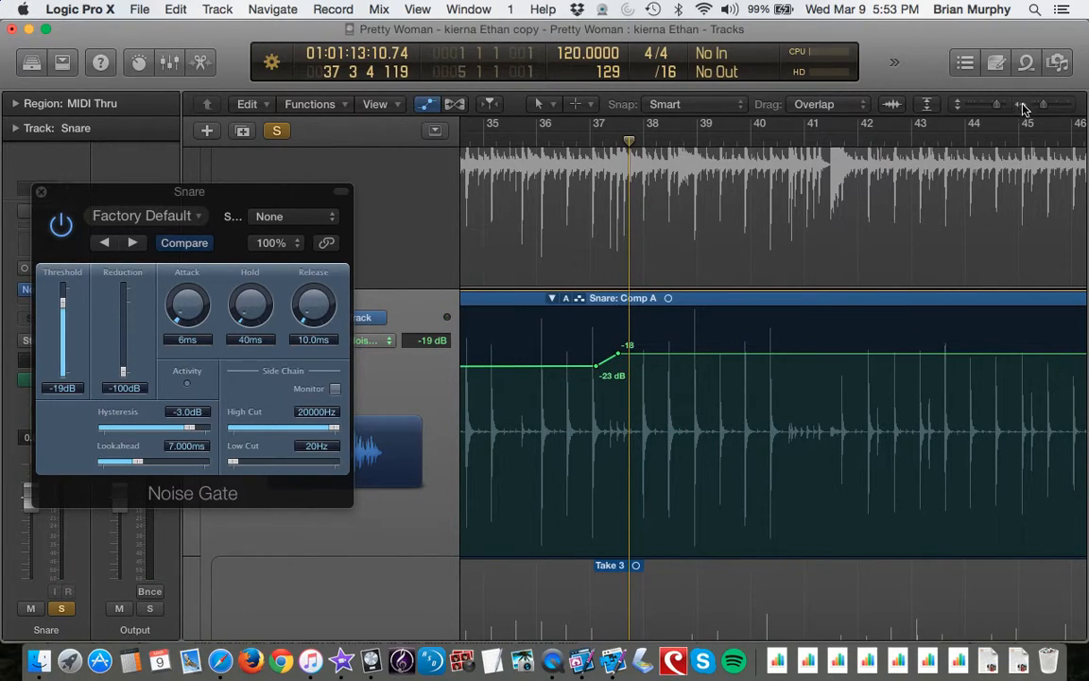
pyautogui.moveTo(1046, 105); pyautogui.dragTo(1061, 106)
pyautogui.hscroll(-5, 772, 345)
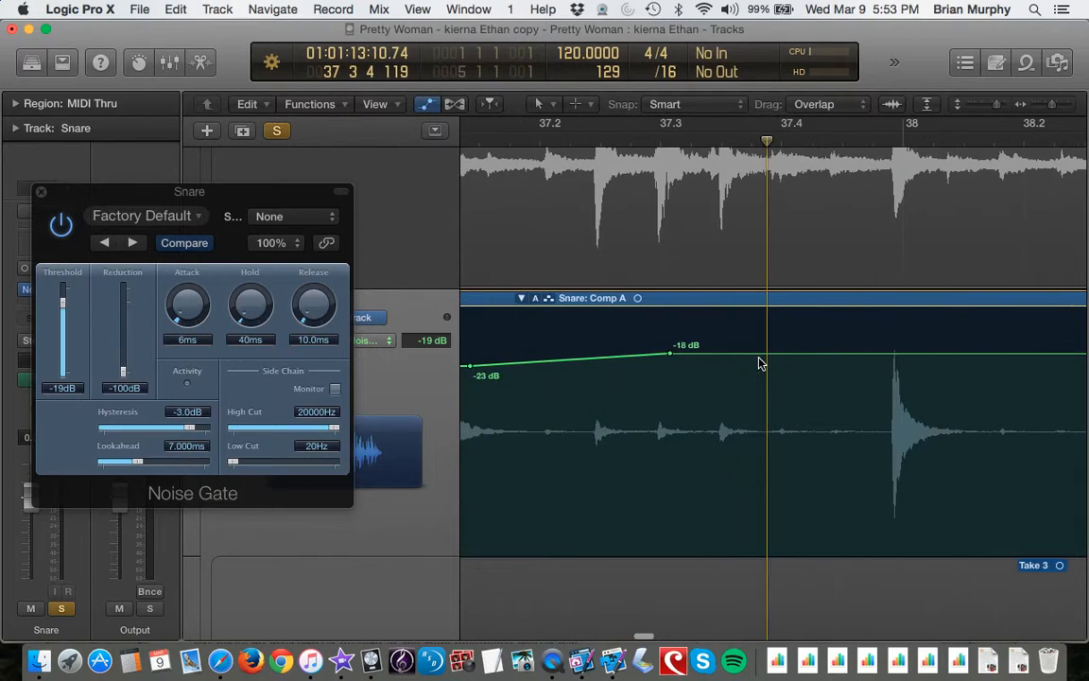
pyautogui.click(585, 367)
pyautogui.moveTo(585, 367); pyautogui.dragTo(585, 333)
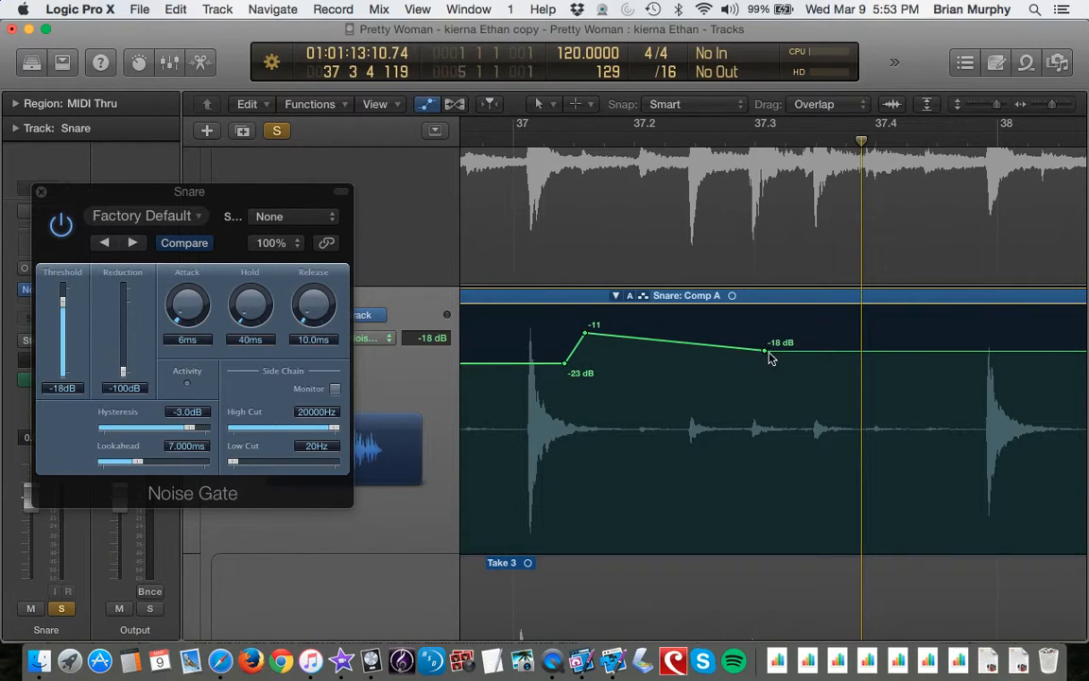
pyautogui.moveTo(764, 351); pyautogui.dragTo(766, 337)
pyautogui.press(',')
pyautogui.press(',')
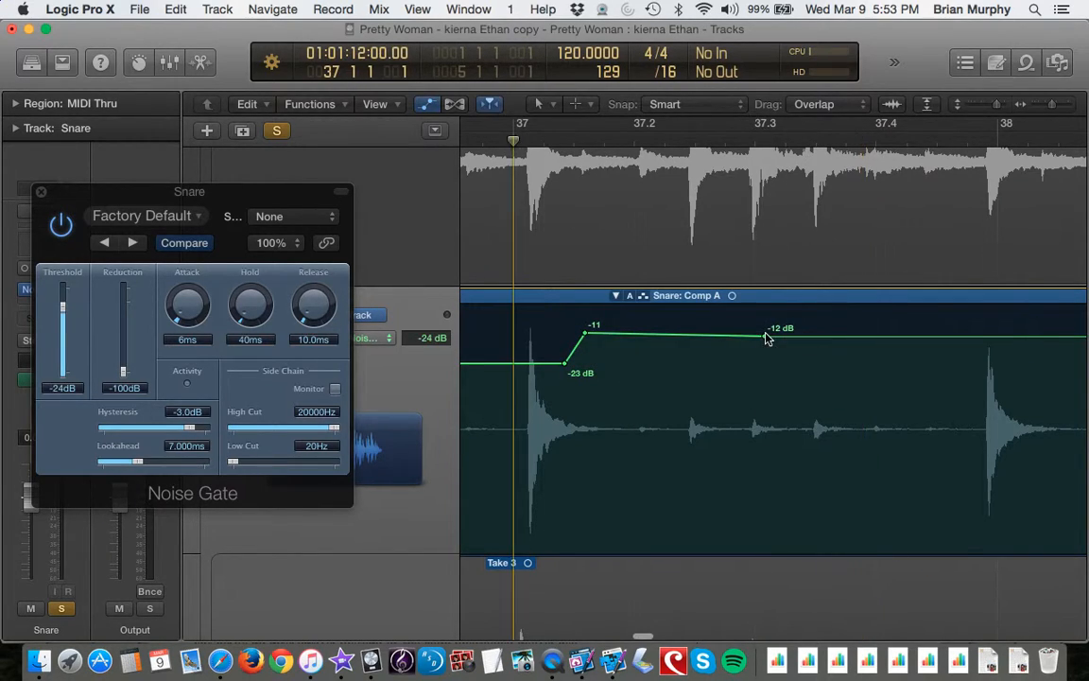
pyautogui.press('space')
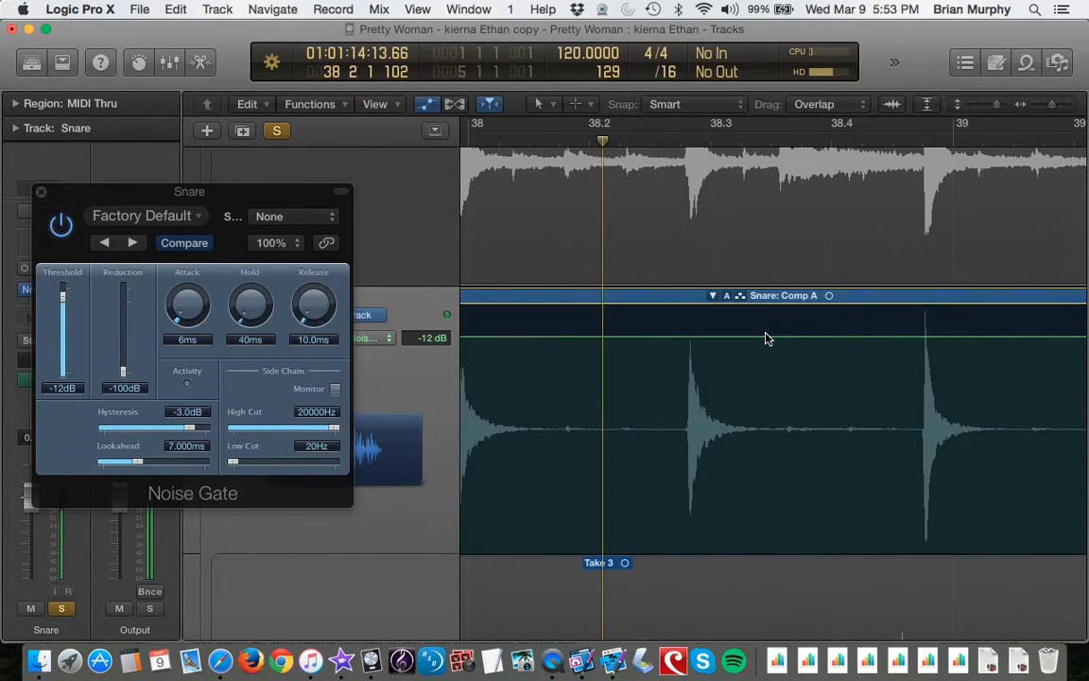
# - Add threshold automation points that drop from -12 dB to -24 dB just before bar 38, and replay the passage
pyautogui.hscroll(-10, 673, 349)
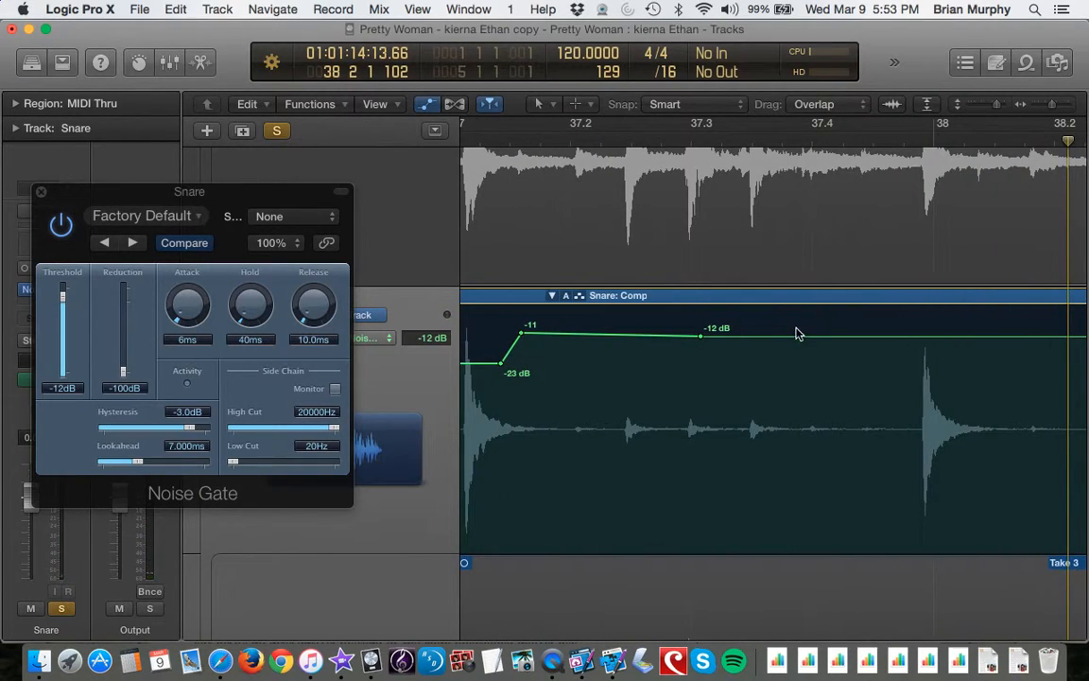
pyautogui.click(887, 336)
pyautogui.moveTo(886, 336); pyautogui.dragTo(906, 365)
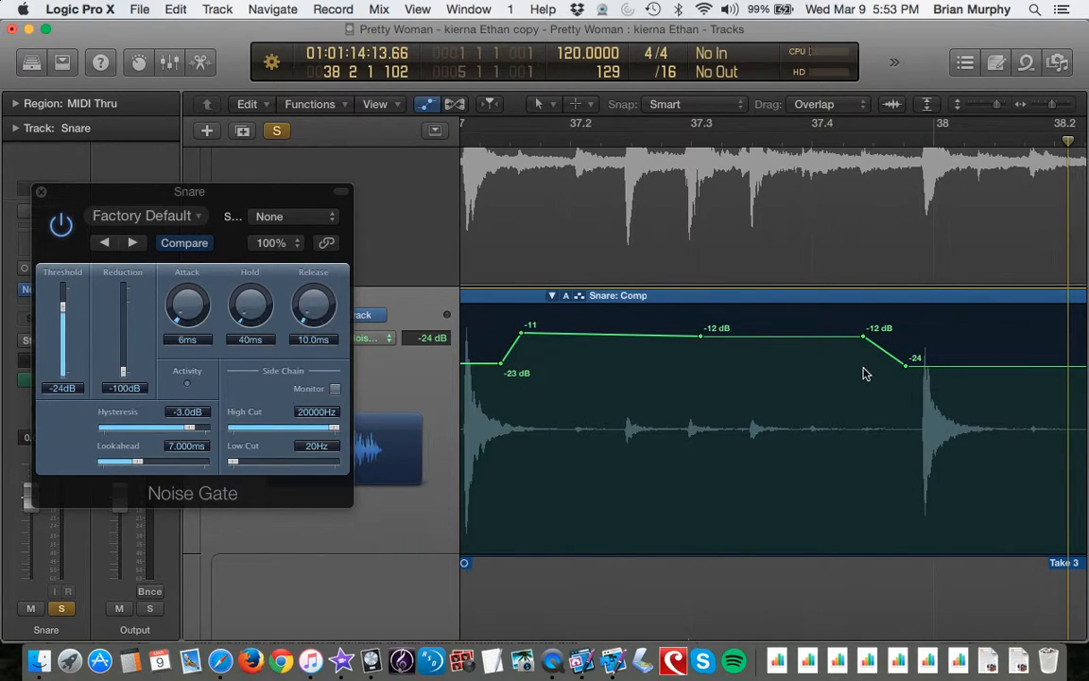
pyautogui.press(',')
pyautogui.press(',')
pyautogui.press(',')
pyautogui.press('space')
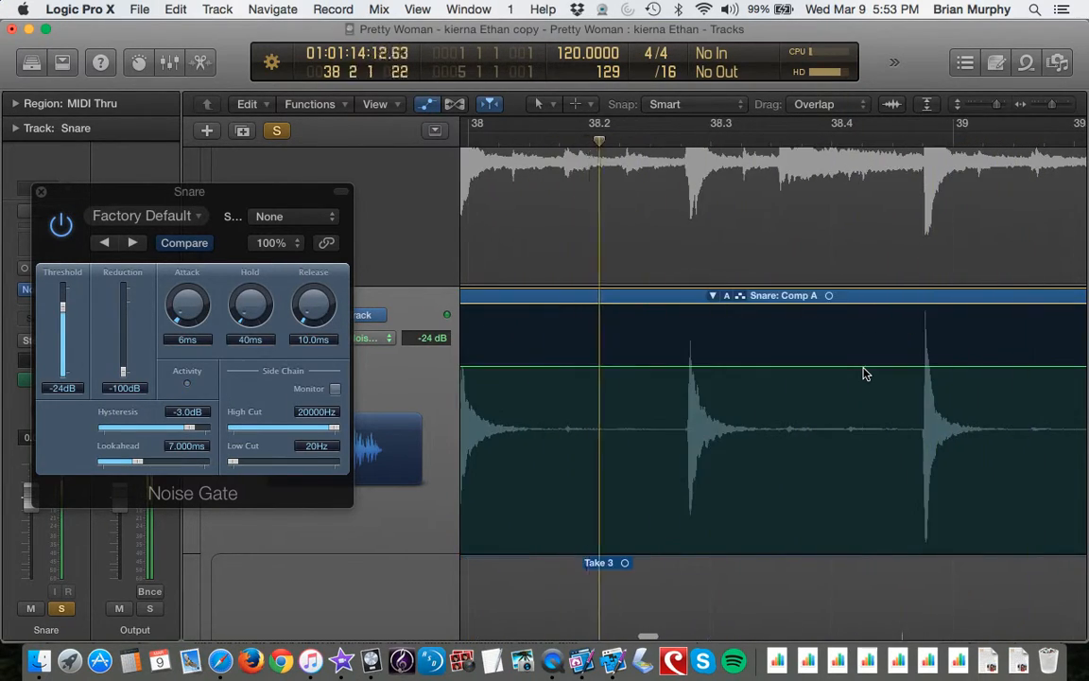
pyautogui.press(',')
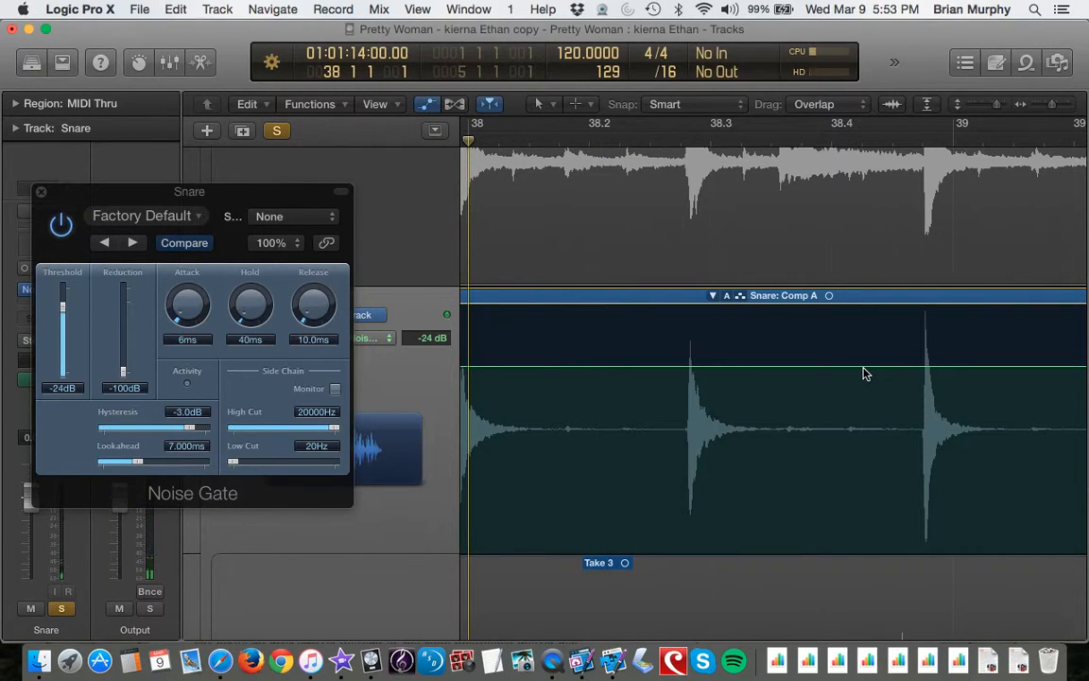
pyautogui.hscroll(-5, 690, 444)
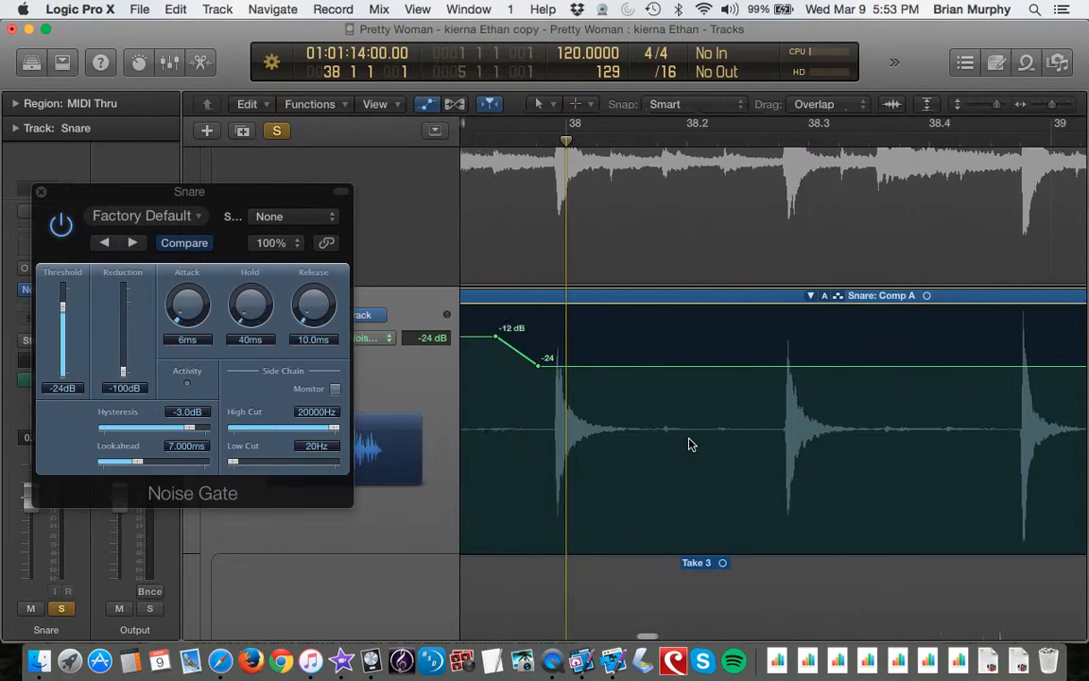
pyautogui.hscroll(-2, 690, 444)
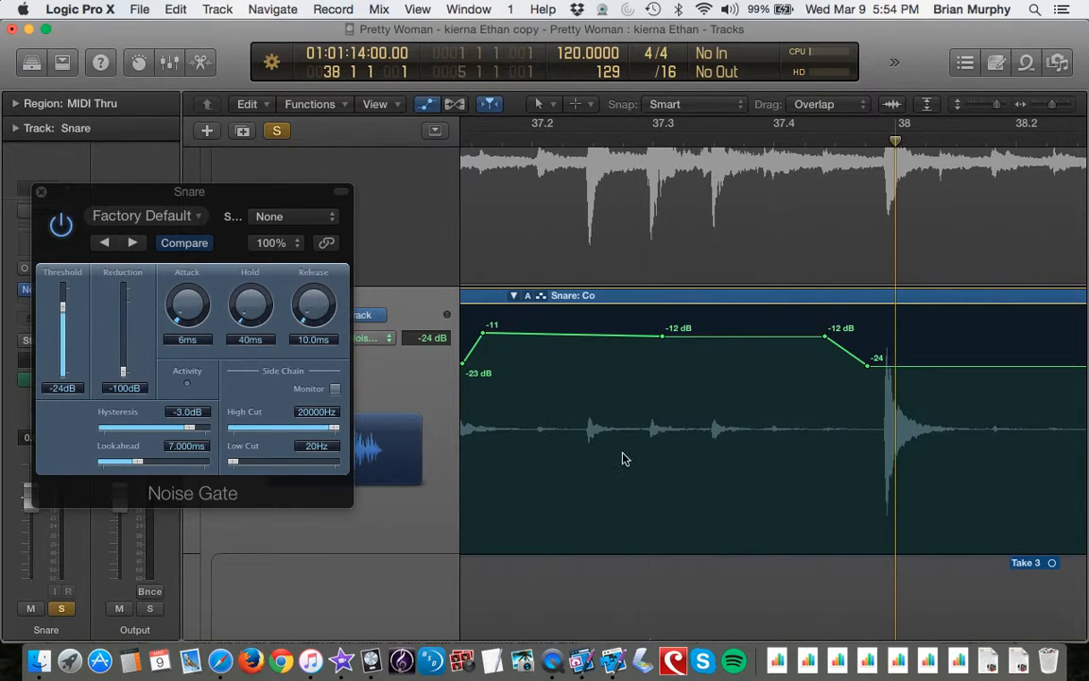
pyautogui.click(554, 661)
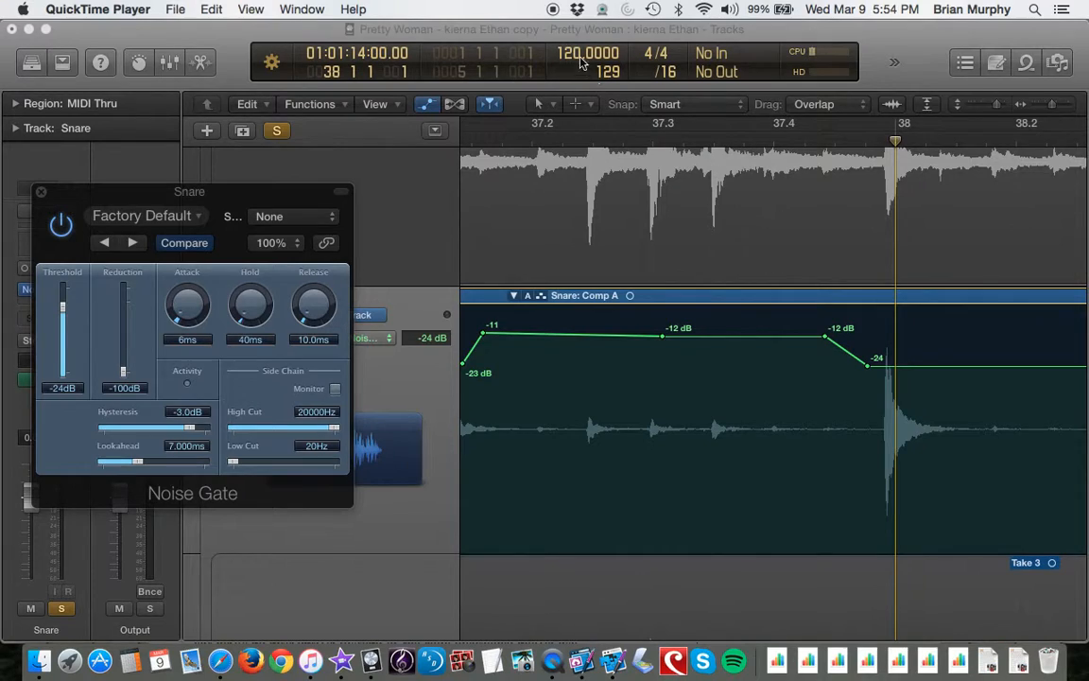